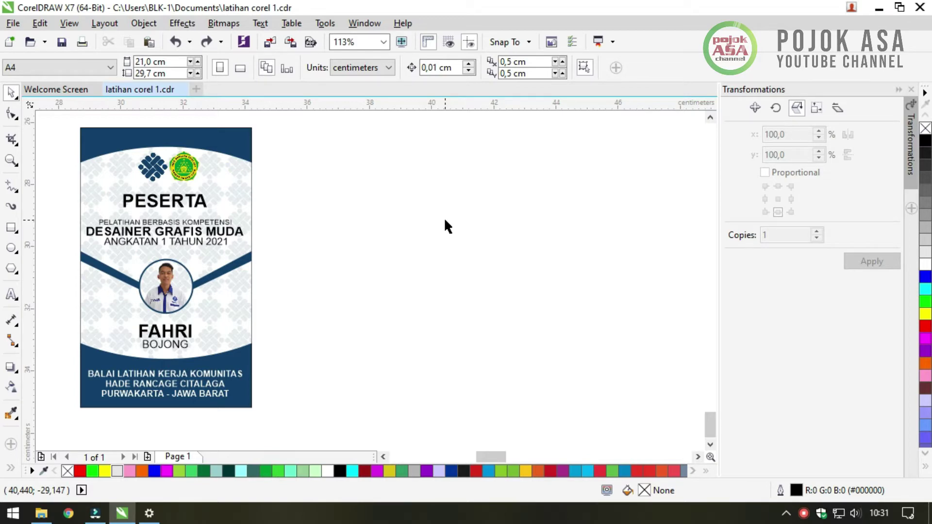
Look over all the designs in the drawing and examine the ID card up close
{"action": "scroll", "coordinate": [331, 208], "scroll_direction": "down", "scroll_amount": 5}
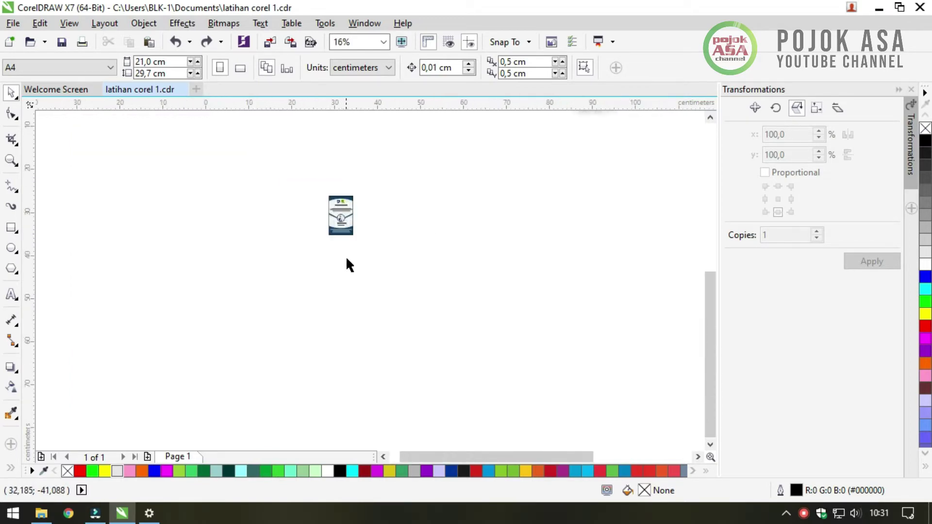
{"action": "key", "text": "F4"}
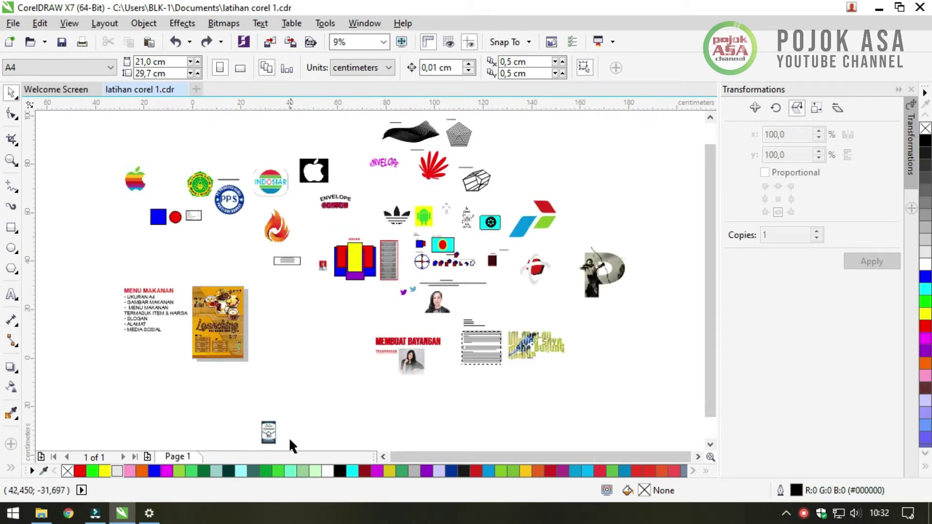
{"action": "left_click_drag", "start_coordinate": [709, 359], "coordinate": [723, 420]}
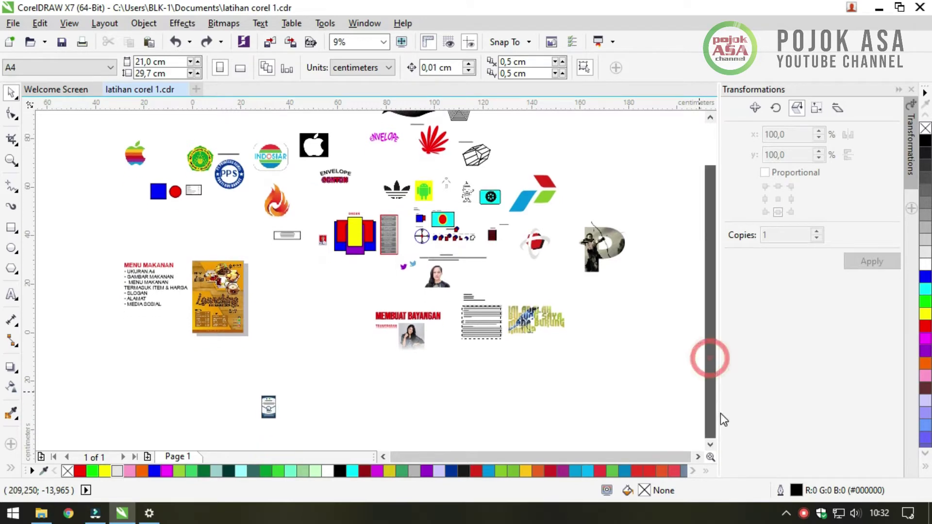
{"action": "scroll", "coordinate": [280, 430], "scroll_direction": "up", "scroll_amount": 5}
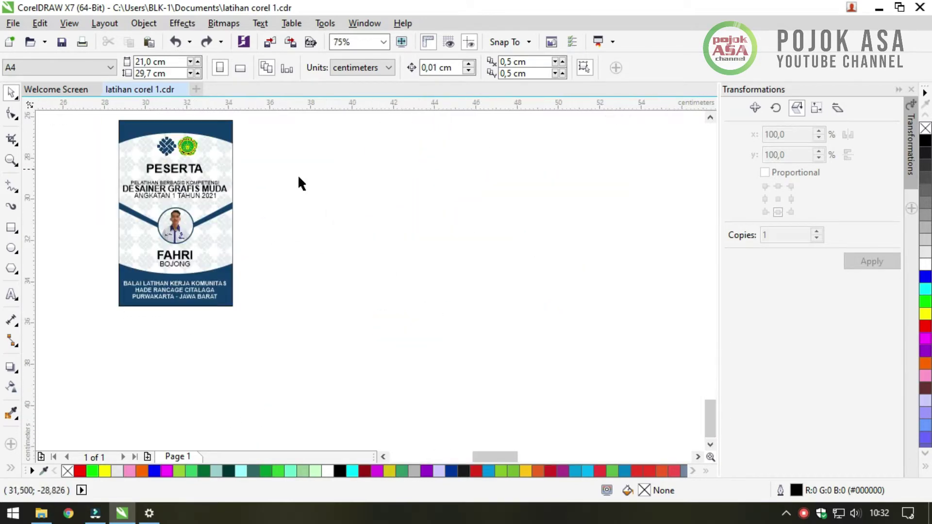
{"action": "scroll", "coordinate": [256, 263], "scroll_direction": "down", "scroll_amount": 2}
{"action": "left_click_drag", "start_coordinate": [164, 174], "coordinate": [265, 305]}
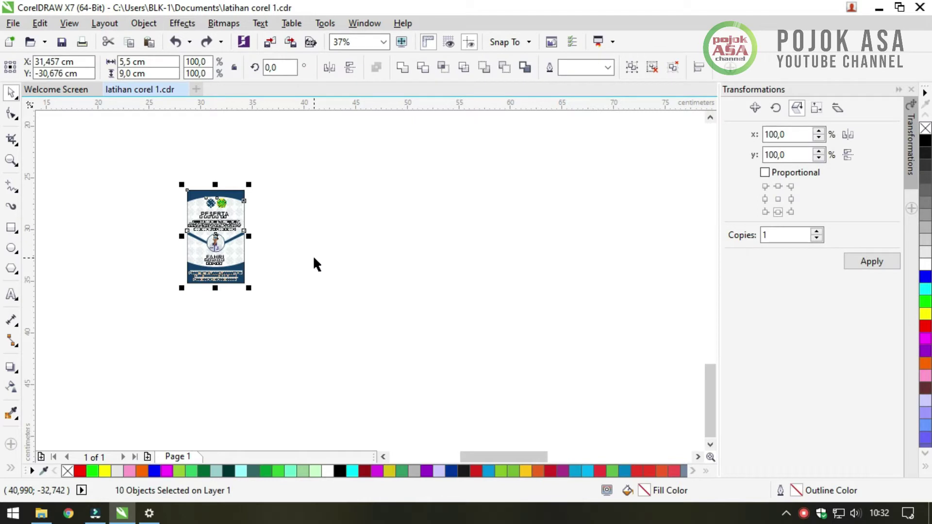
{"action": "left_click", "coordinate": [284, 264]}
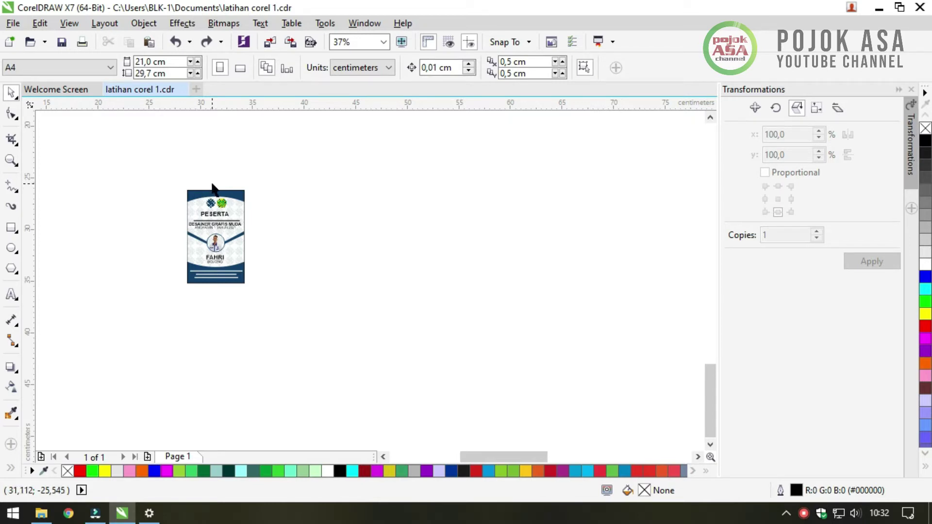
{"action": "left_click", "coordinate": [290, 254]}
{"action": "left_click_drag", "start_coordinate": [161, 162], "coordinate": [298, 274]}
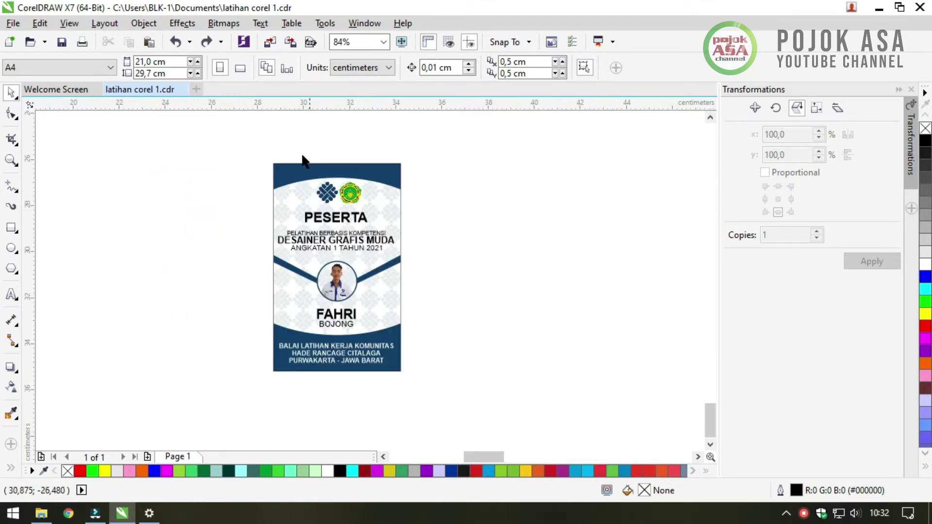
{"action": "left_click_drag", "start_coordinate": [229, 131], "coordinate": [652, 420]}
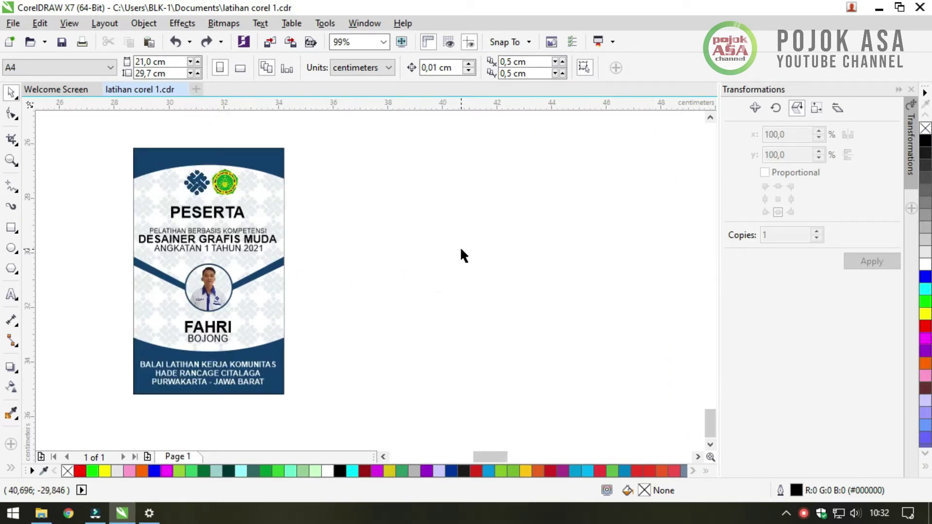
Try moving the PESERTA text group off the ID card and undo the move
{"action": "left_click", "coordinate": [192, 239]}
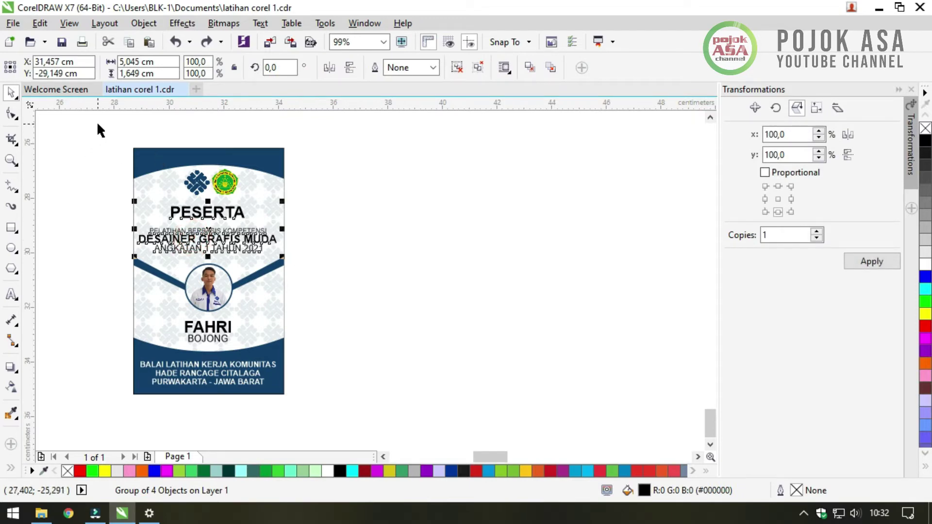
{"action": "left_click_drag", "start_coordinate": [109, 131], "coordinate": [266, 322]}
{"action": "left_click", "coordinate": [558, 241]}
{"action": "left_click_drag", "start_coordinate": [206, 248], "coordinate": [442, 257]}
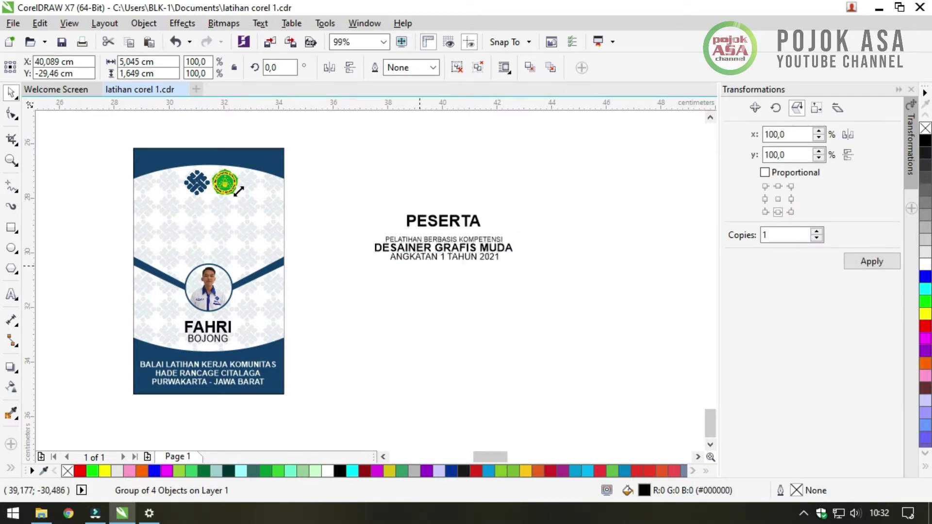
{"action": "key", "text": "ctrl+z"}
Group all objects of the ID card together
{"action": "left_click_drag", "start_coordinate": [116, 133], "coordinate": [335, 388]}
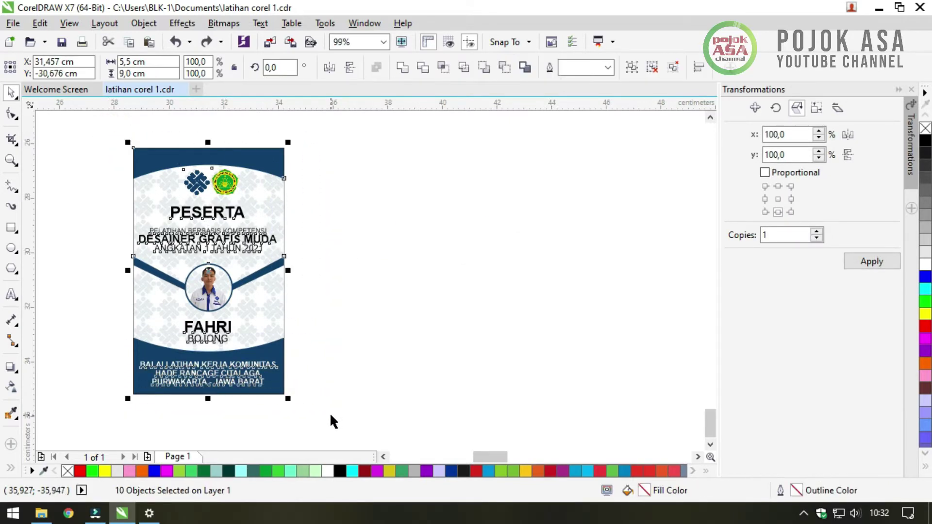
{"action": "left_click_drag", "start_coordinate": [88, 138], "coordinate": [321, 369]}
{"action": "right_click", "coordinate": [196, 226]}
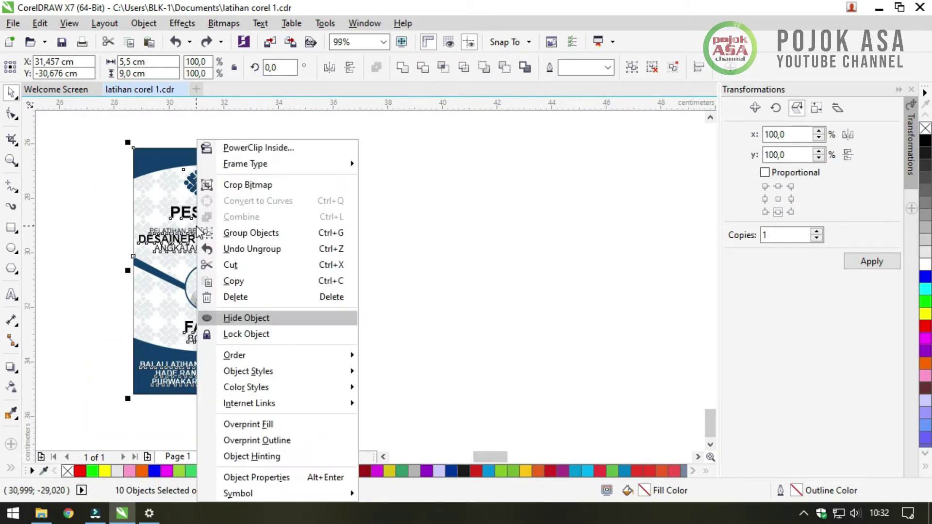
{"action": "left_click", "coordinate": [242, 232]}
{"action": "left_click", "coordinate": [387, 293]}
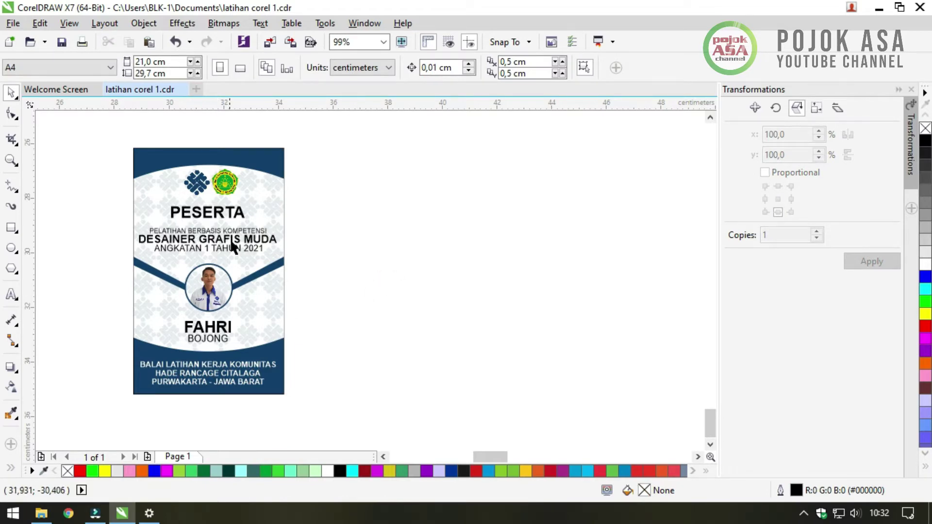
{"action": "left_click", "coordinate": [231, 217]}
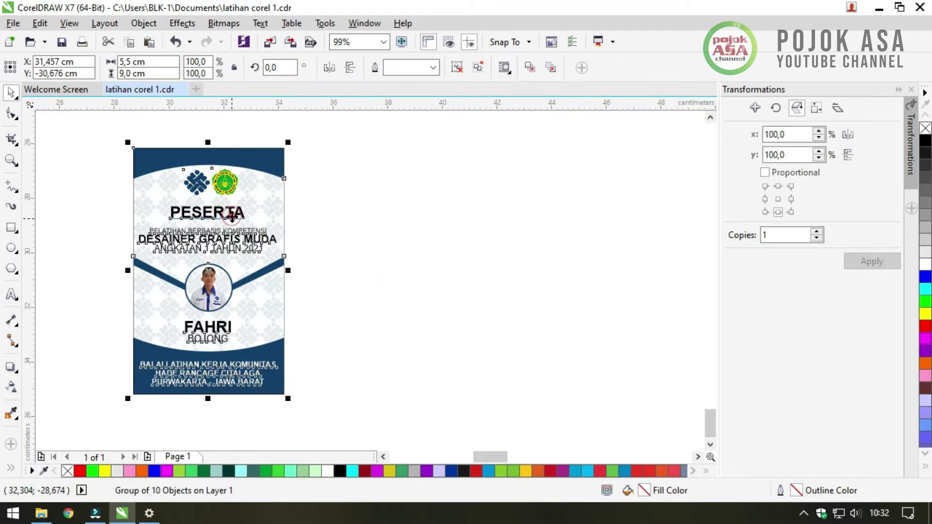
{"action": "left_click", "coordinate": [346, 258]}
{"action": "left_click", "coordinate": [219, 233]}
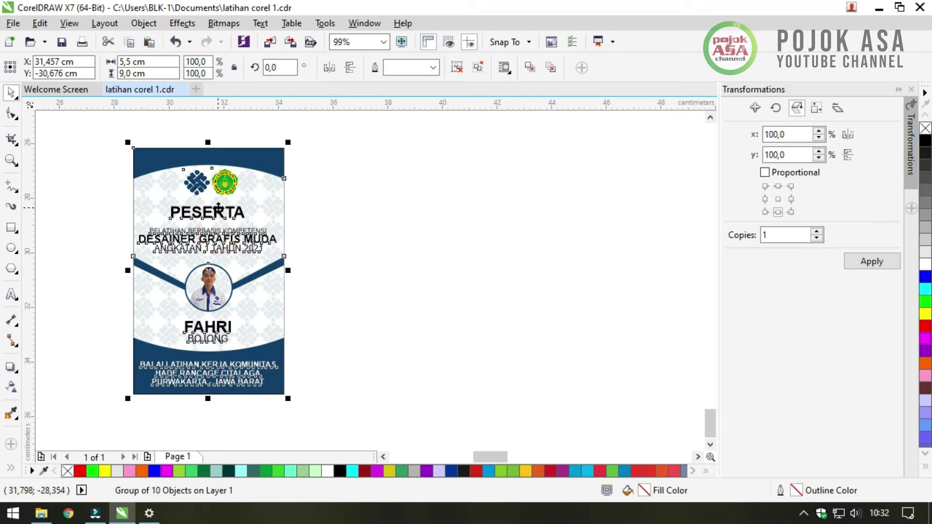
{"action": "left_click", "coordinate": [375, 274]}
{"action": "left_click", "coordinate": [218, 236]}
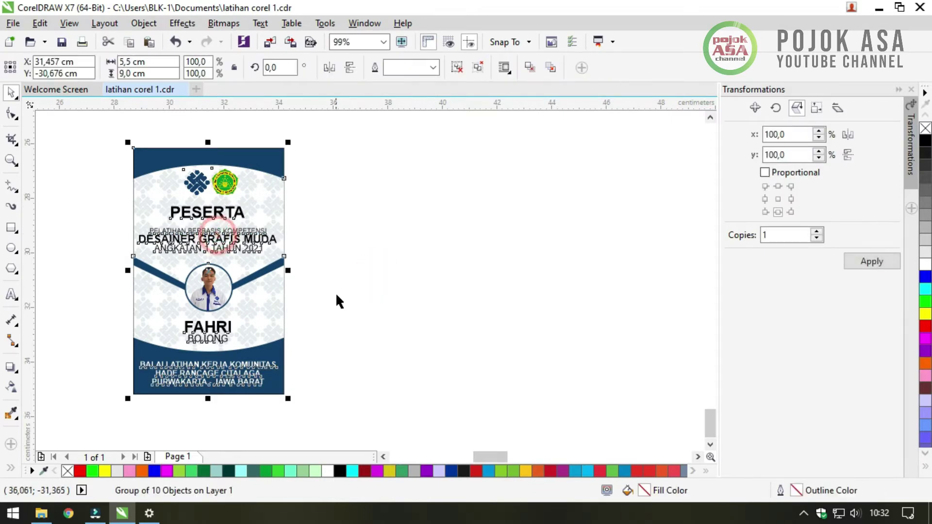
{"action": "left_click", "coordinate": [360, 292]}
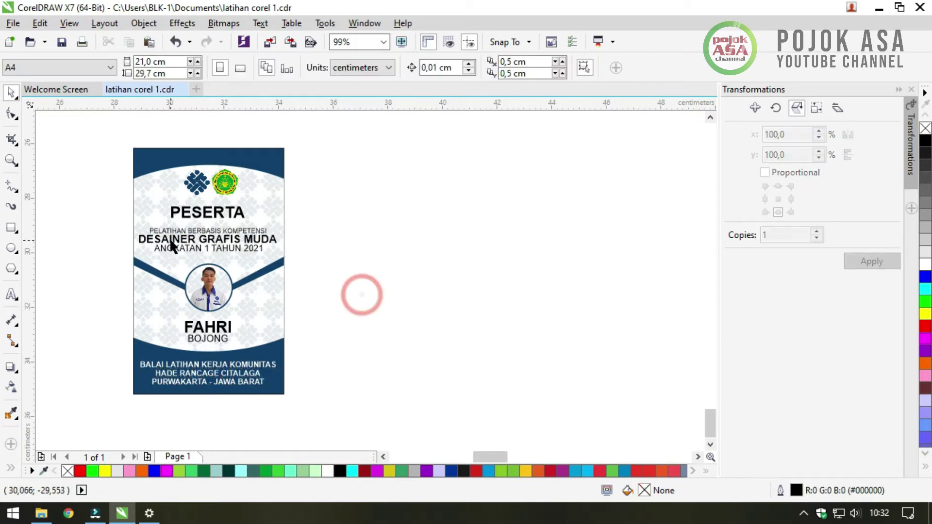
{"action": "left_click", "coordinate": [169, 240]}
{"action": "left_click", "coordinate": [368, 249]}
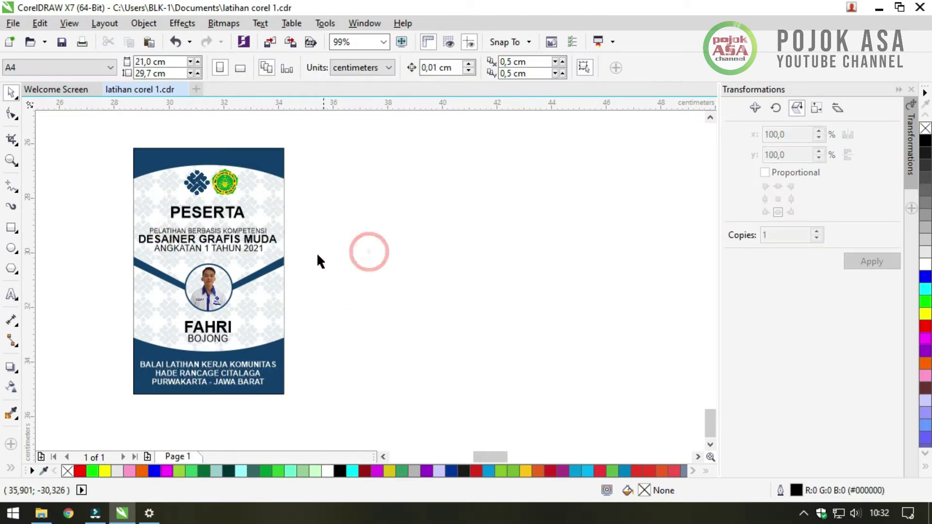
{"action": "left_click", "coordinate": [198, 244]}
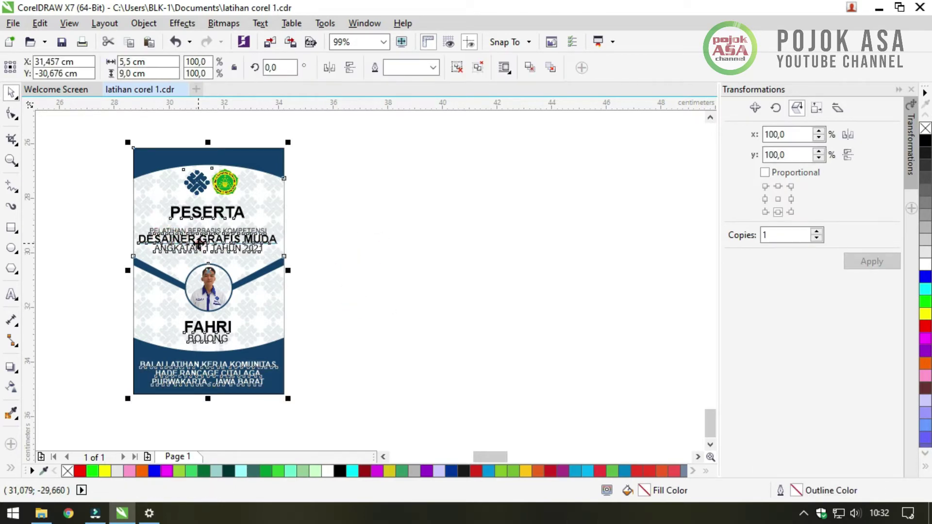
{"action": "left_click", "coordinate": [368, 292]}
{"action": "left_click", "coordinate": [214, 220]}
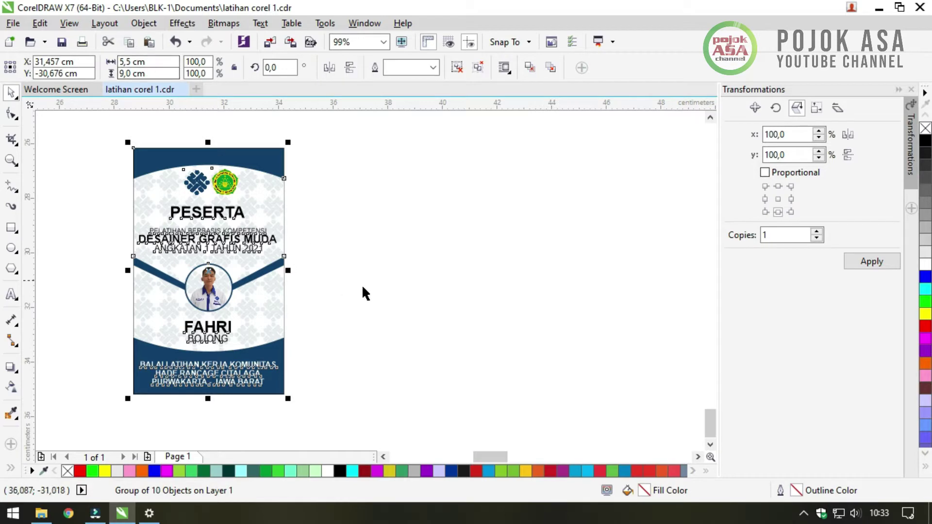
{"action": "left_click", "coordinate": [375, 315]}
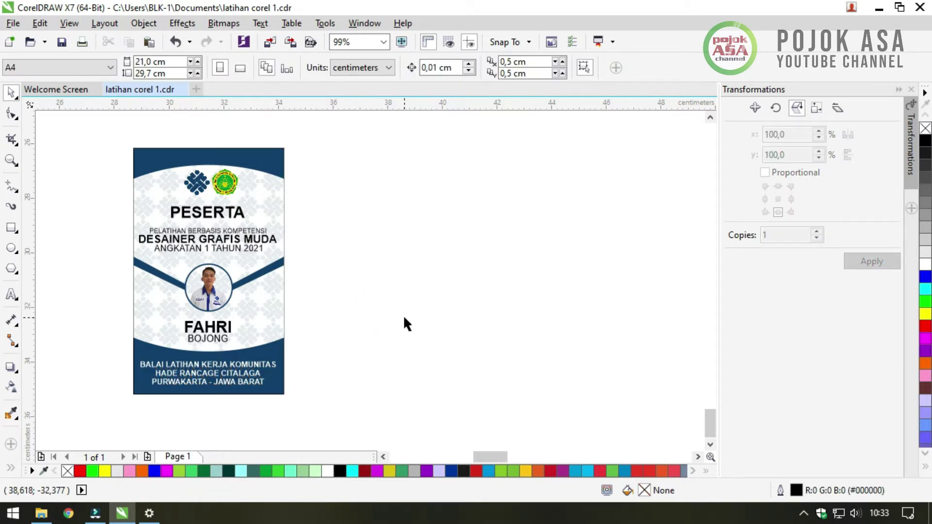
Select the grouped ID card and start exporting it
{"action": "left_click", "coordinate": [226, 240]}
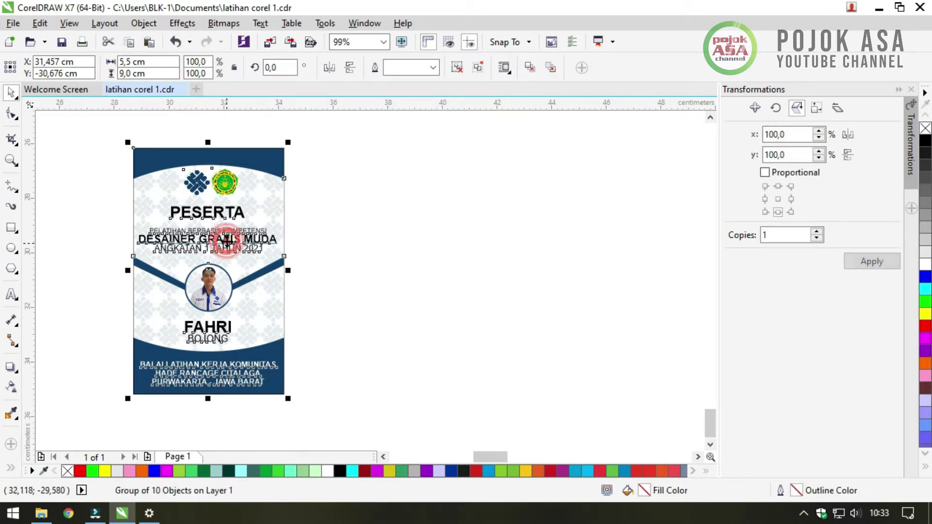
{"action": "left_click", "coordinate": [15, 24]}
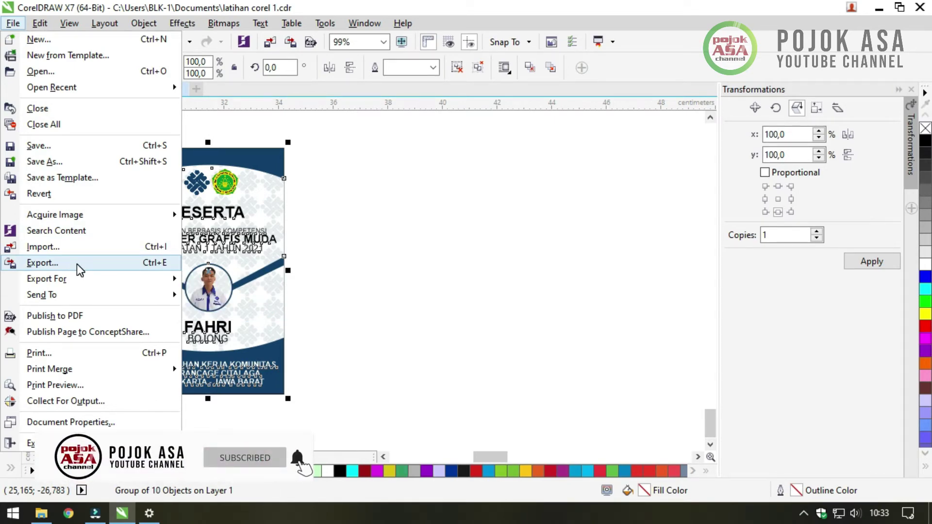
{"action": "left_click", "coordinate": [47, 263]}
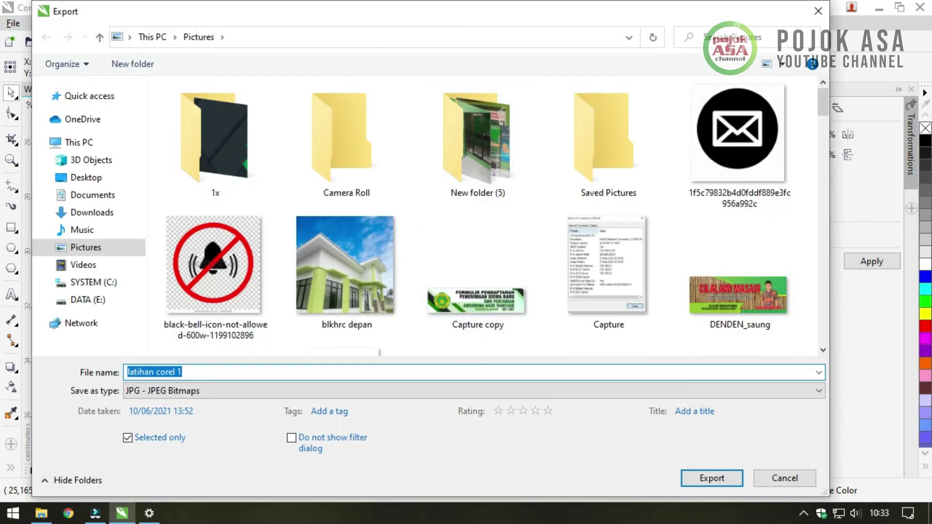
{"action": "left_click_drag", "start_coordinate": [371, 19], "coordinate": [366, 19]}
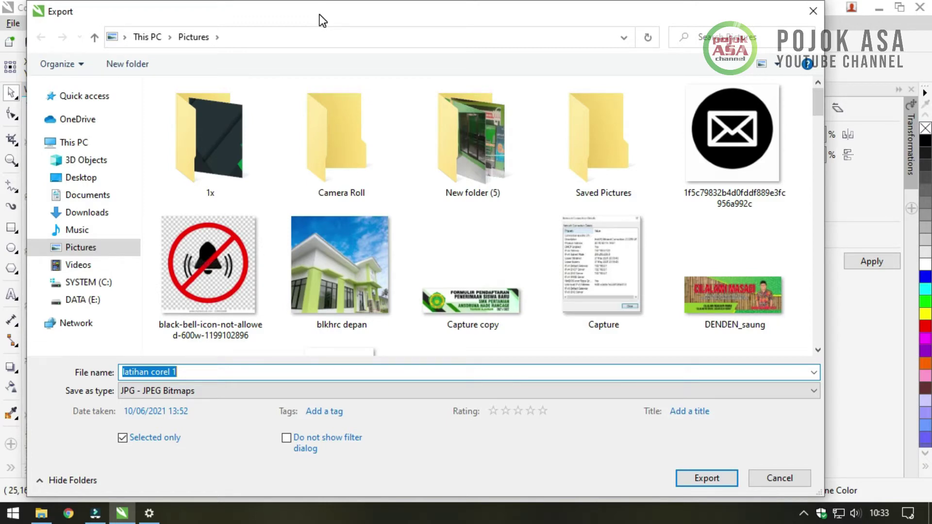
Switch the export location to the Documents folder and back to Pictures
{"action": "left_click", "coordinate": [104, 244]}
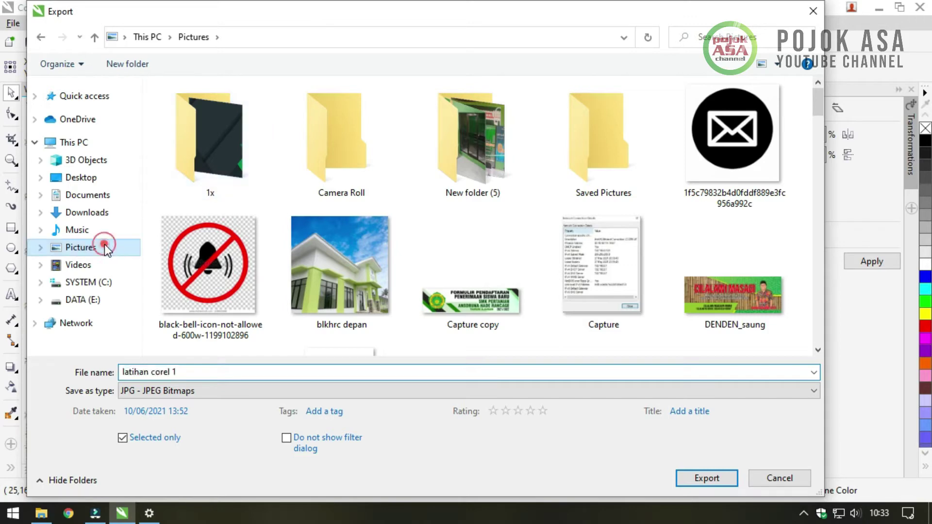
{"action": "left_click", "coordinate": [103, 195]}
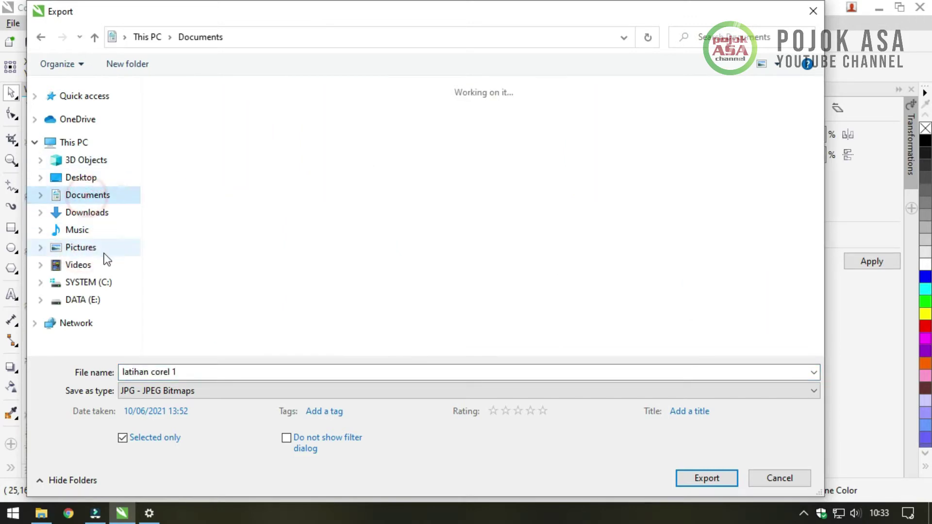
{"action": "left_click", "coordinate": [104, 254]}
{"action": "left_click", "coordinate": [97, 195]}
{"action": "left_click", "coordinate": [96, 249]}
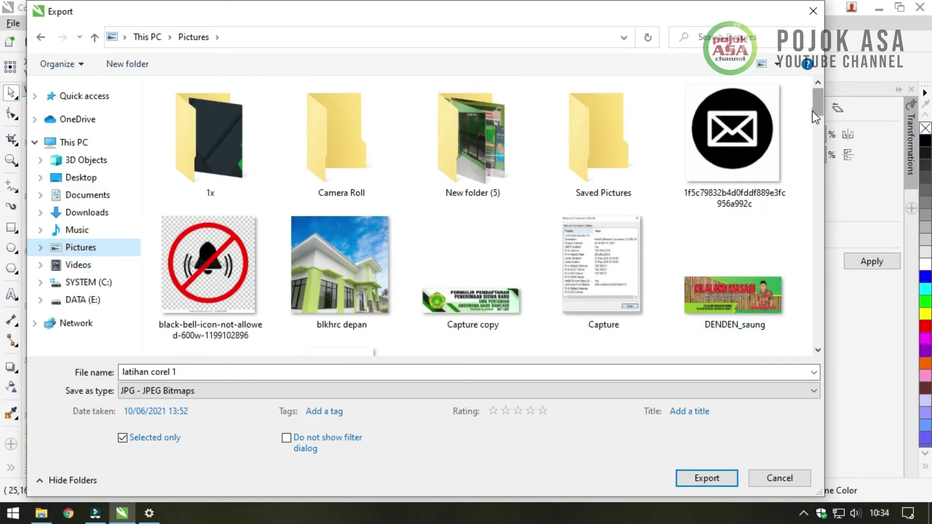
{"action": "mouse_move", "coordinate": [811, 112]}
{"action": "left_mouse_down"}
{"action": "mouse_move", "coordinate": [815, 146]}
{"action": "mouse_move", "coordinate": [808, 98]}
{"action": "left_mouse_up"}
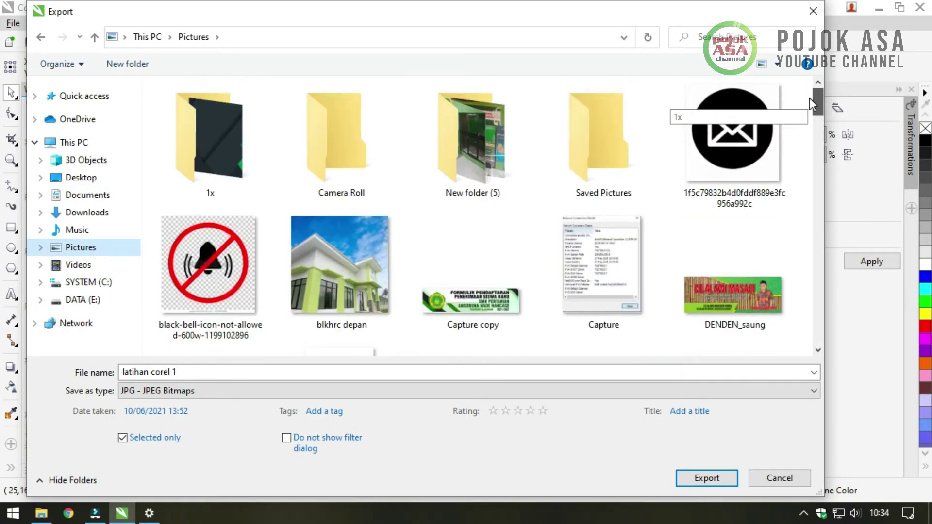
{"action": "left_click", "coordinate": [77, 246]}
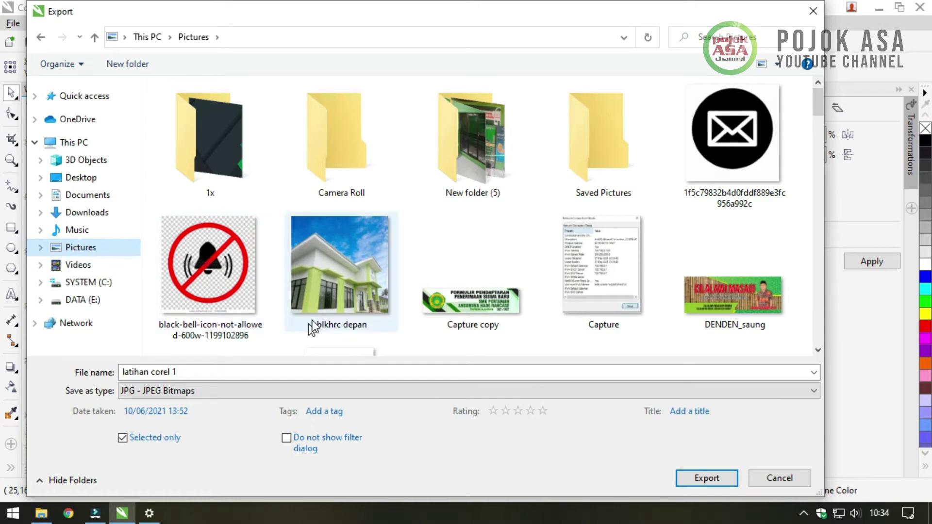
Name the export file "id card" followed by the cardholder's first name
{"action": "left_click", "coordinate": [199, 372]}
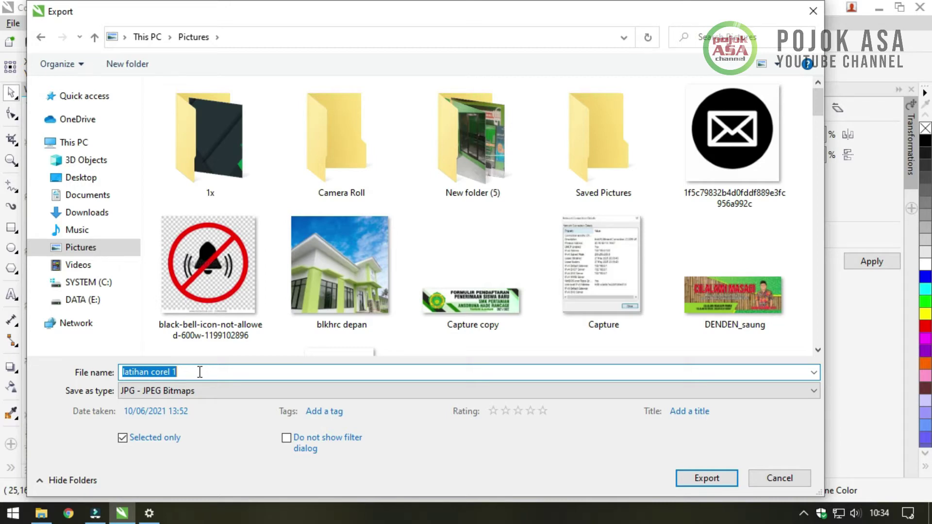
{"action": "type", "text": "id ca"}
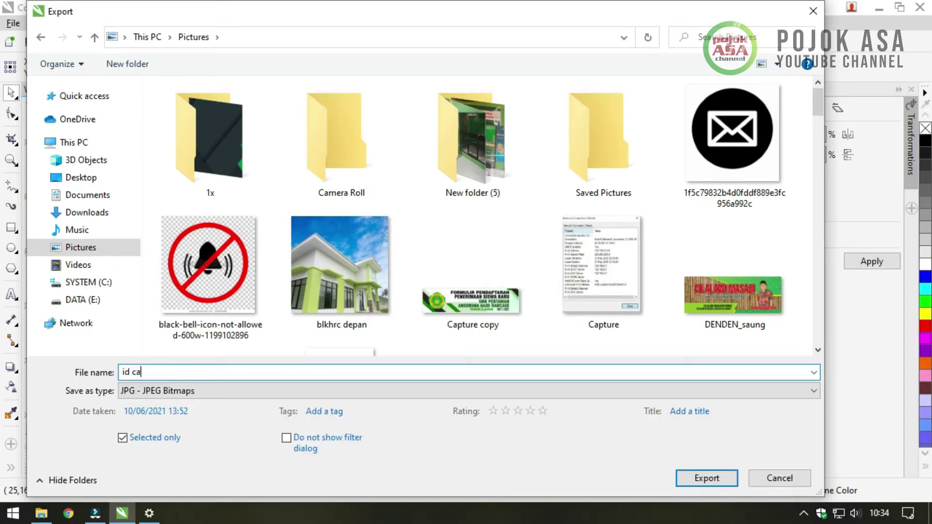
{"action": "type", "text": "rd farid"}
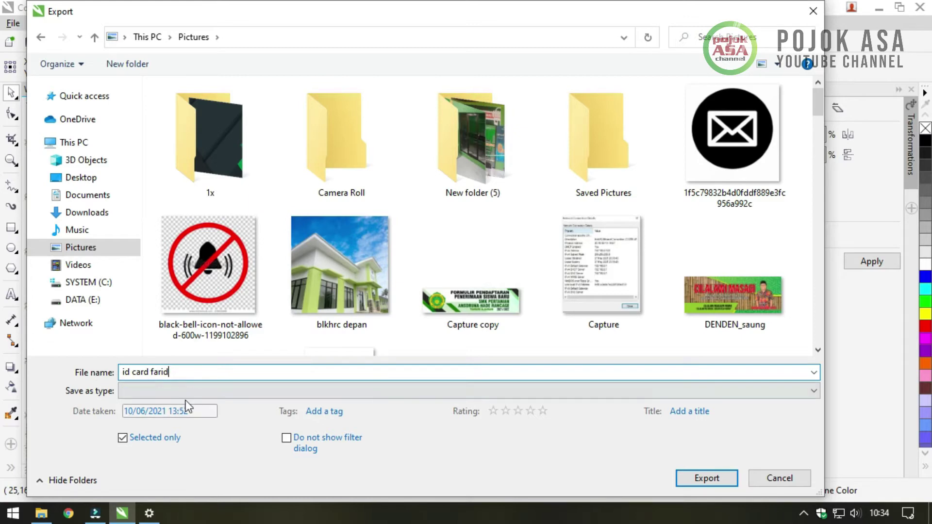
Set the export file type to JPG - JPEG Bitmaps after looking through the available formats
{"action": "left_click", "coordinate": [202, 388]}
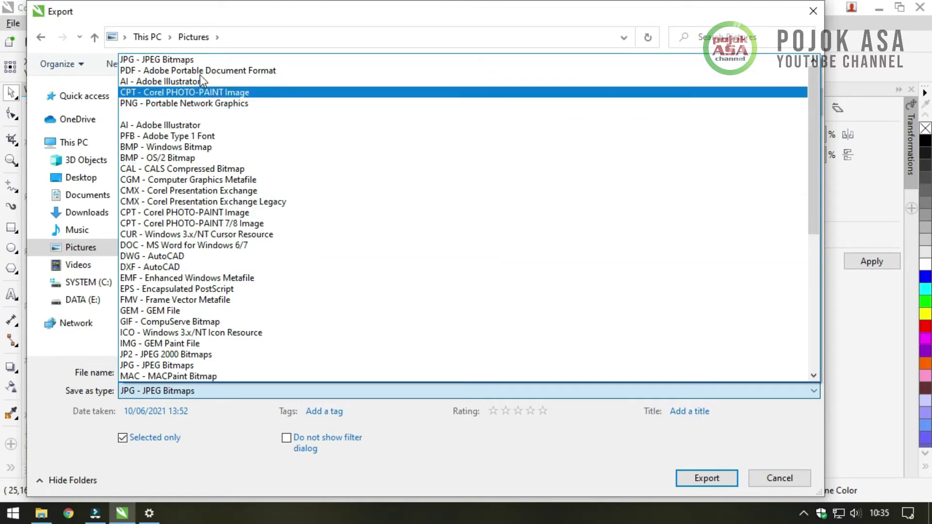
{"action": "scroll", "coordinate": [234, 234], "scroll_direction": "down", "scroll_amount": 8}
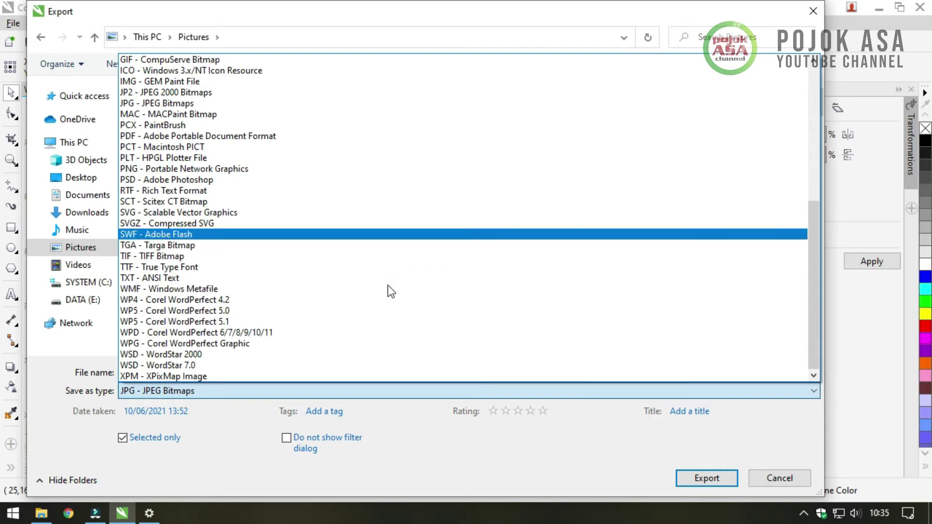
{"action": "scroll", "coordinate": [461, 257], "scroll_direction": "up", "scroll_amount": 4}
{"action": "scroll", "coordinate": [502, 232], "scroll_direction": "up", "scroll_amount": 4}
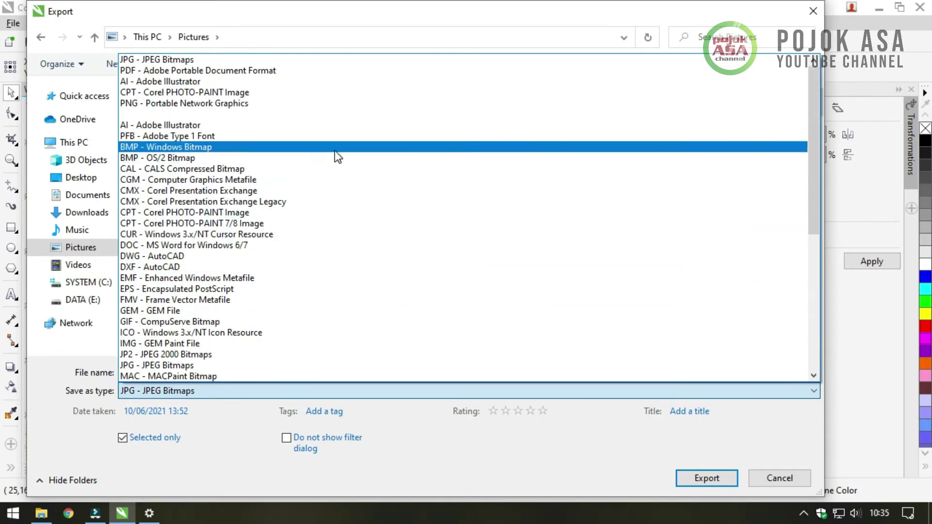
{"action": "left_click", "coordinate": [276, 18]}
{"action": "left_click", "coordinate": [206, 393]}
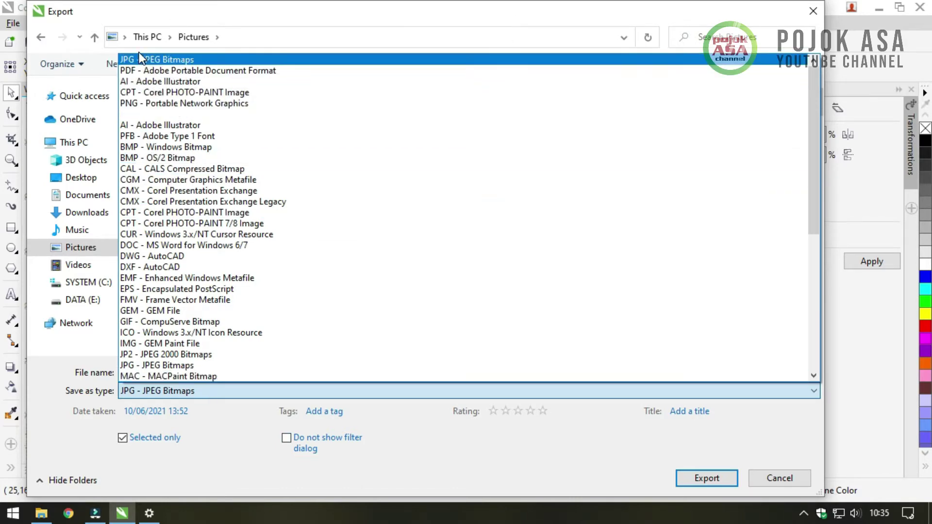
{"action": "left_click", "coordinate": [153, 59]}
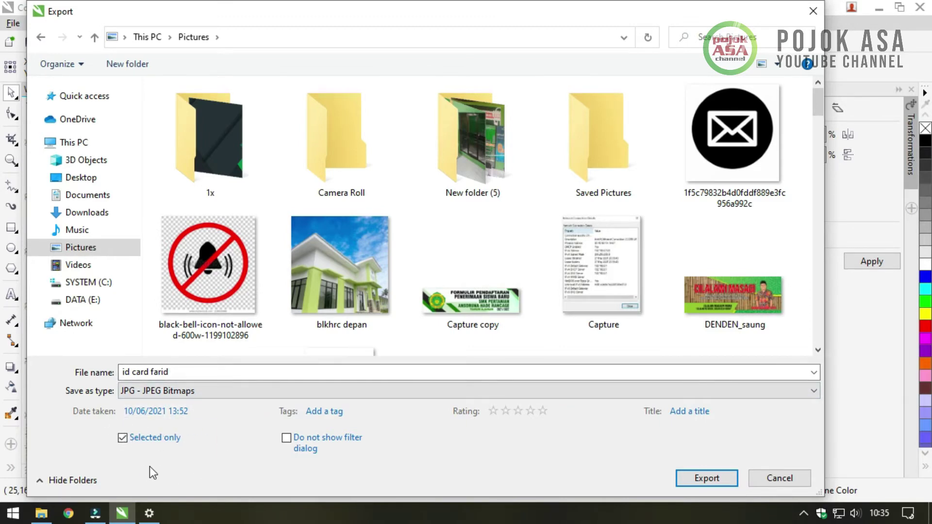
Limit the export to the selected objects only and proceed to the JPEG export settings
{"action": "left_click", "coordinate": [123, 438]}
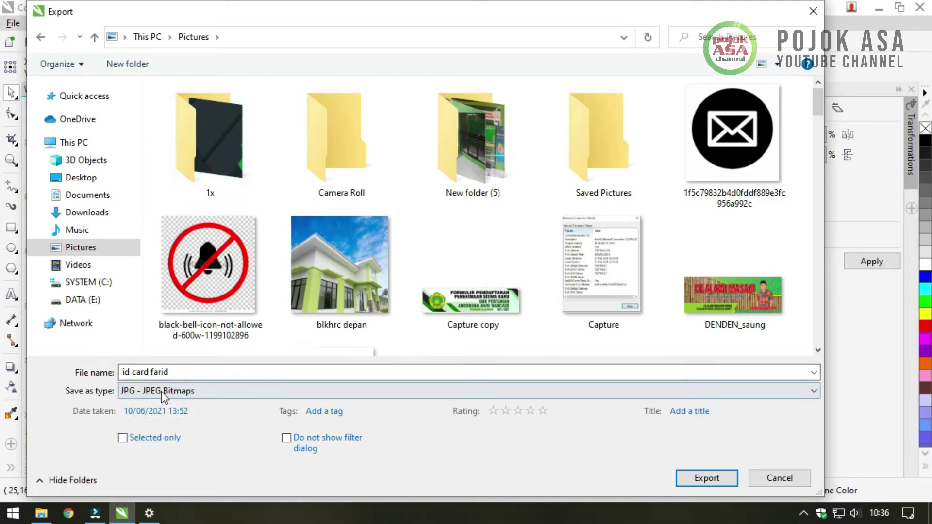
{"action": "left_click", "coordinate": [189, 374]}
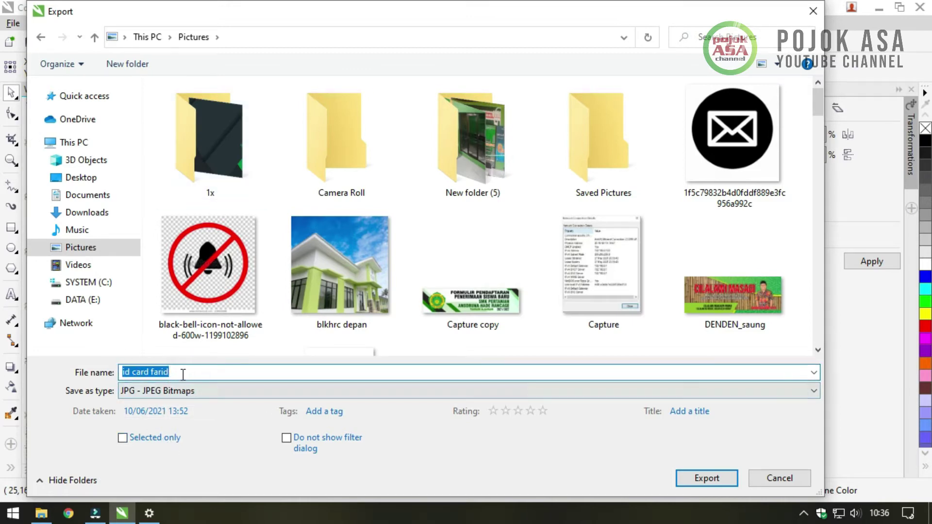
{"action": "left_click", "coordinate": [183, 373]}
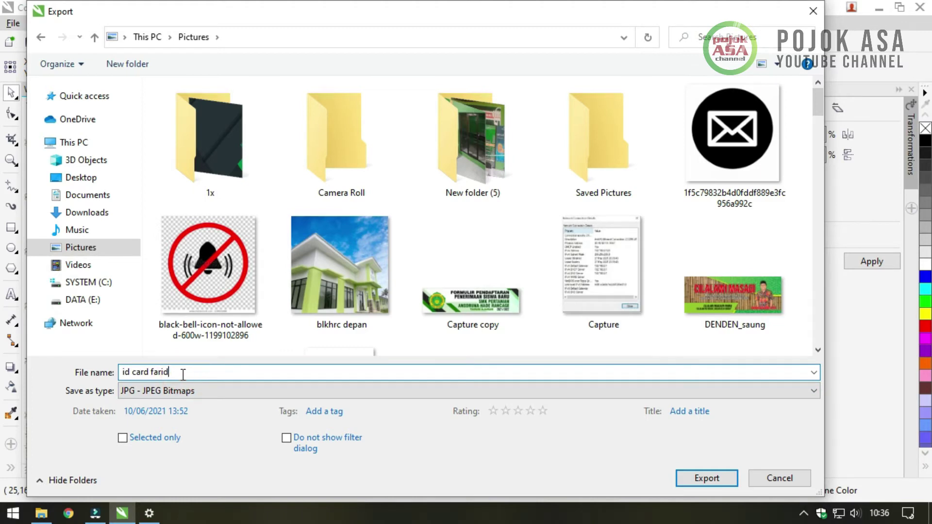
{"action": "key", "text": "Tab"}
{"action": "left_click", "coordinate": [148, 439]}
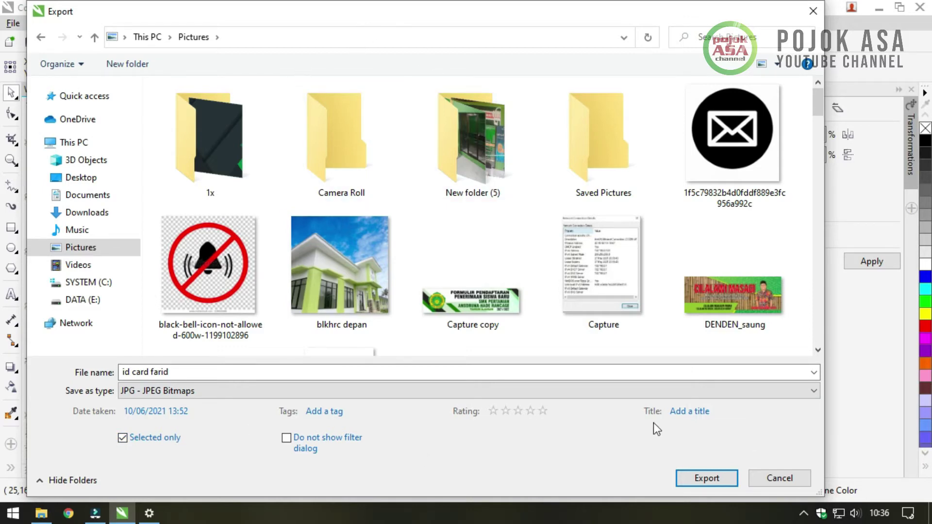
{"action": "left_click", "coordinate": [709, 477]}
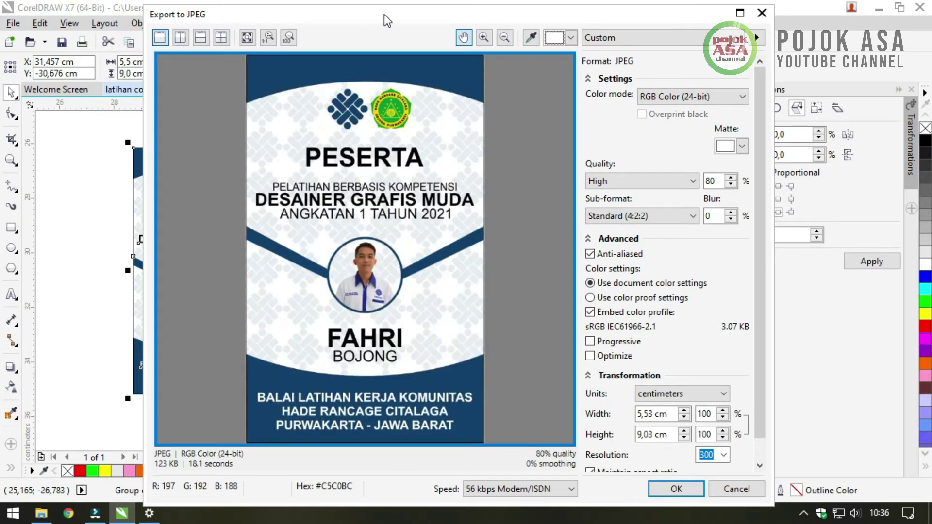
Look through the Settings, Advanced and Transformation groups of the JPEG export options and collapse all three
{"action": "left_click_drag", "start_coordinate": [383, 15], "coordinate": [377, 15]}
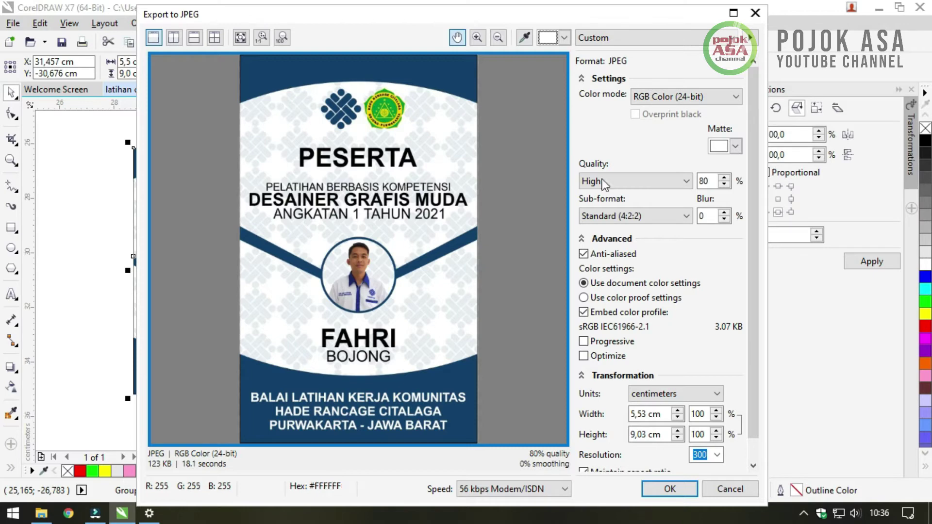
{"action": "left_click", "coordinate": [582, 79]}
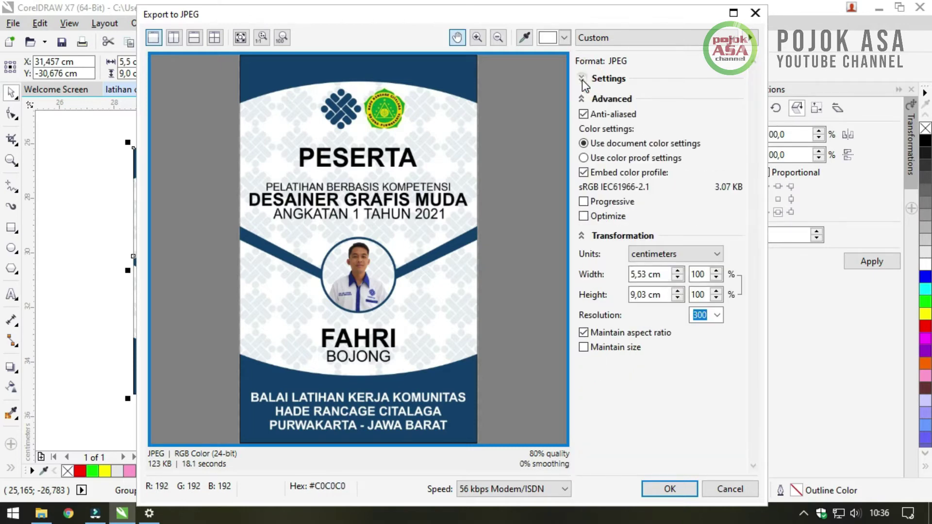
{"action": "left_click", "coordinate": [581, 79]}
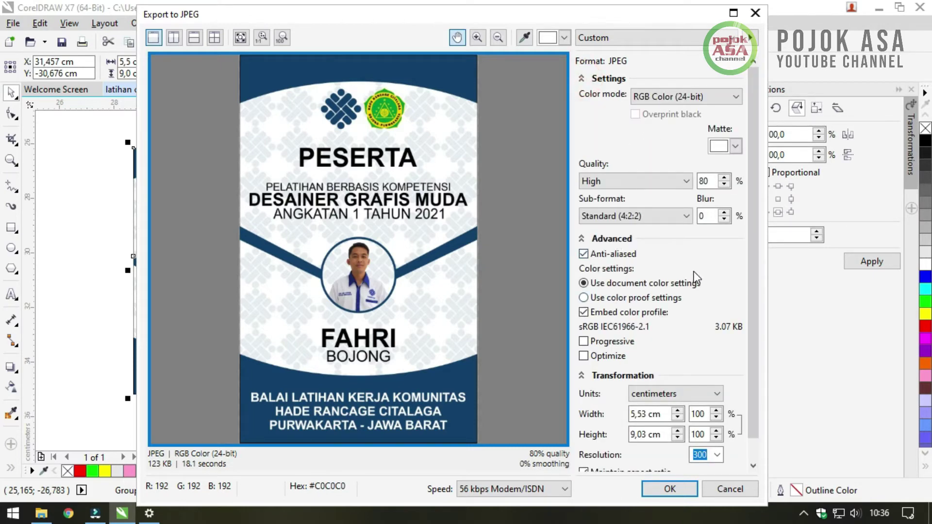
{"action": "left_click", "coordinate": [587, 238]}
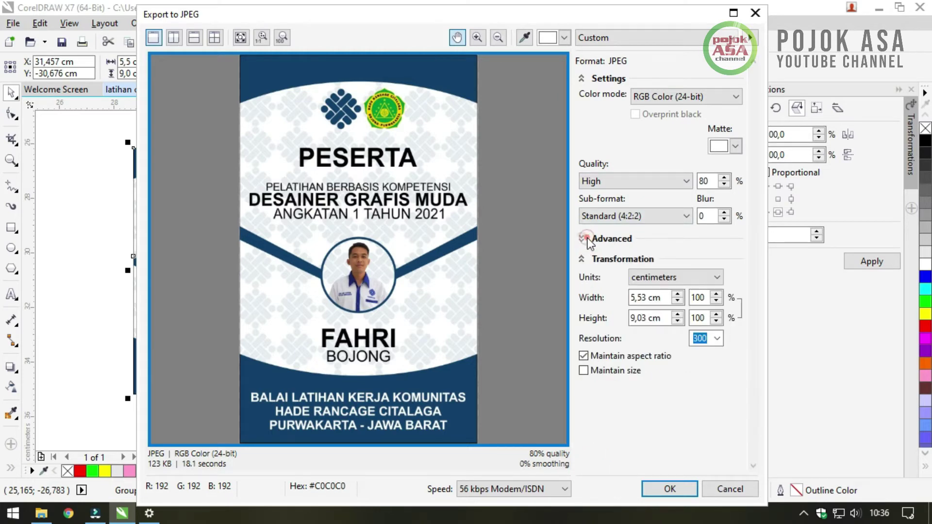
{"action": "left_click", "coordinate": [587, 238]}
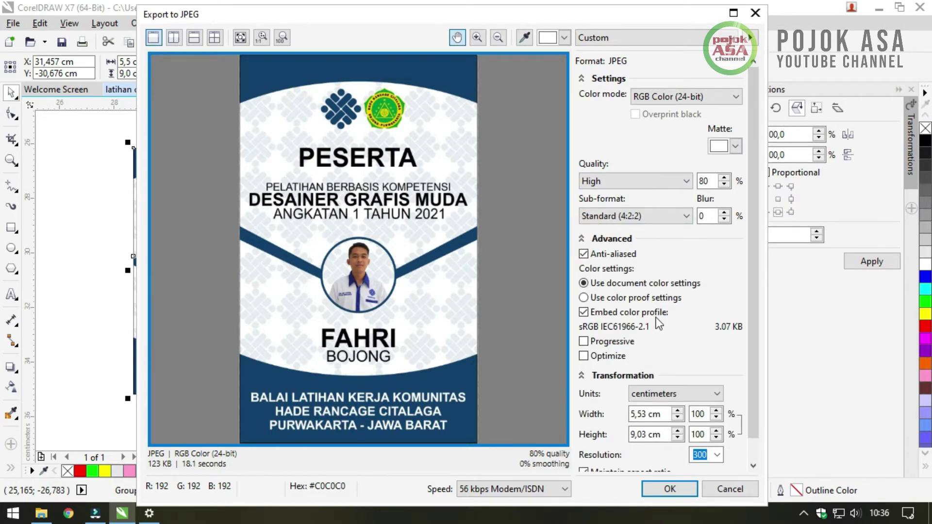
{"action": "scroll", "coordinate": [752, 290], "scroll_direction": "down", "scroll_amount": 1}
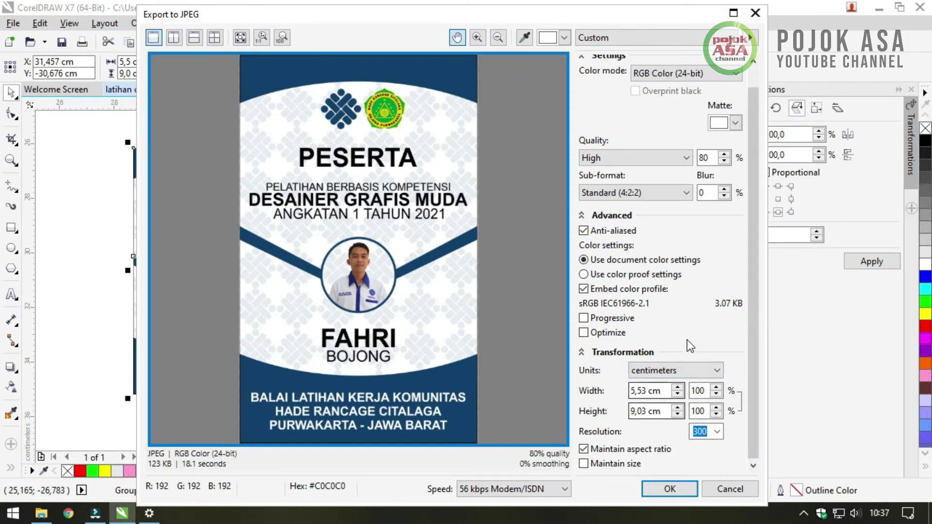
{"action": "left_click", "coordinate": [587, 351]}
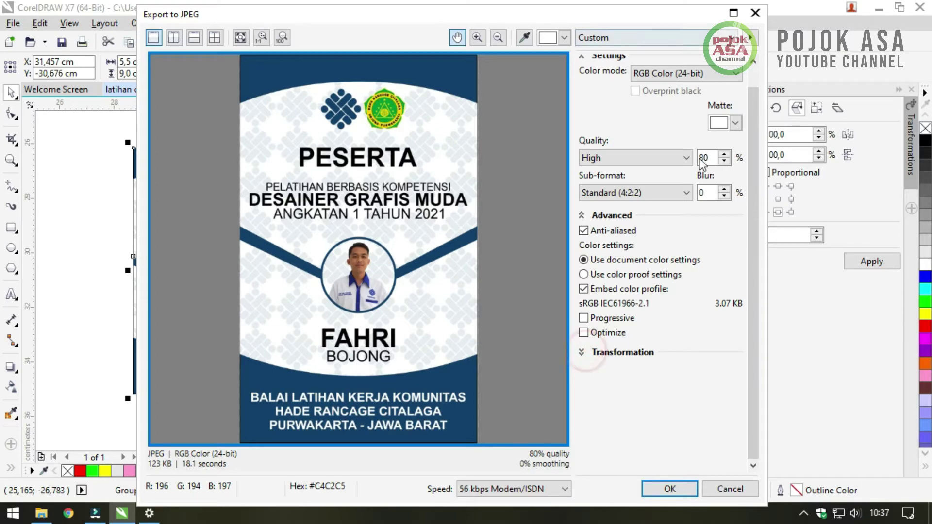
{"action": "left_click", "coordinate": [753, 190]}
{"action": "left_click", "coordinate": [579, 82]}
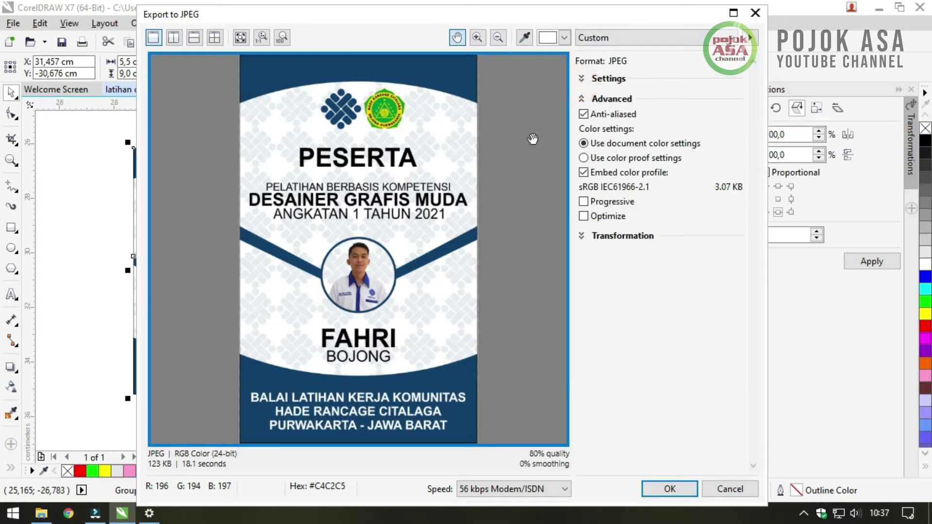
{"action": "left_click", "coordinate": [581, 98]}
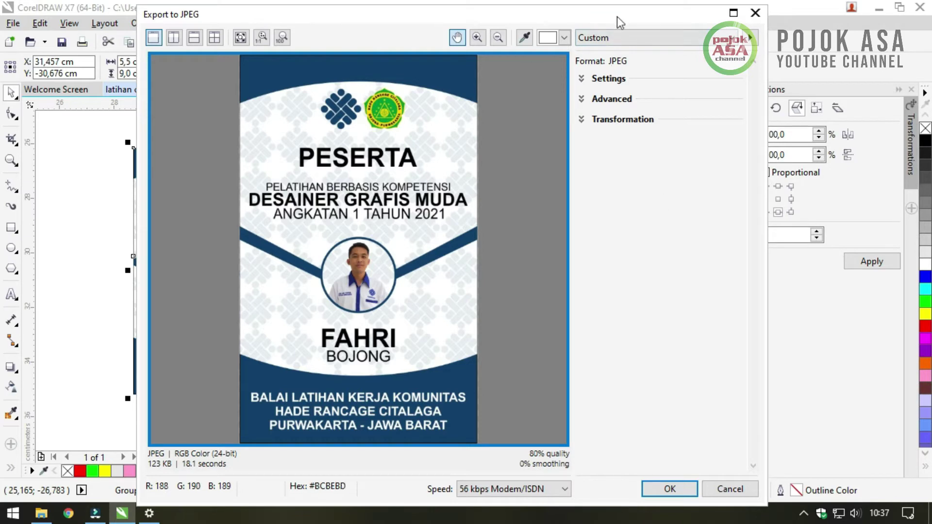
Preview the ID card in Grayscale (8-bit) and return the color mode to RGB Color (24-bit)
{"action": "left_click", "coordinate": [589, 77]}
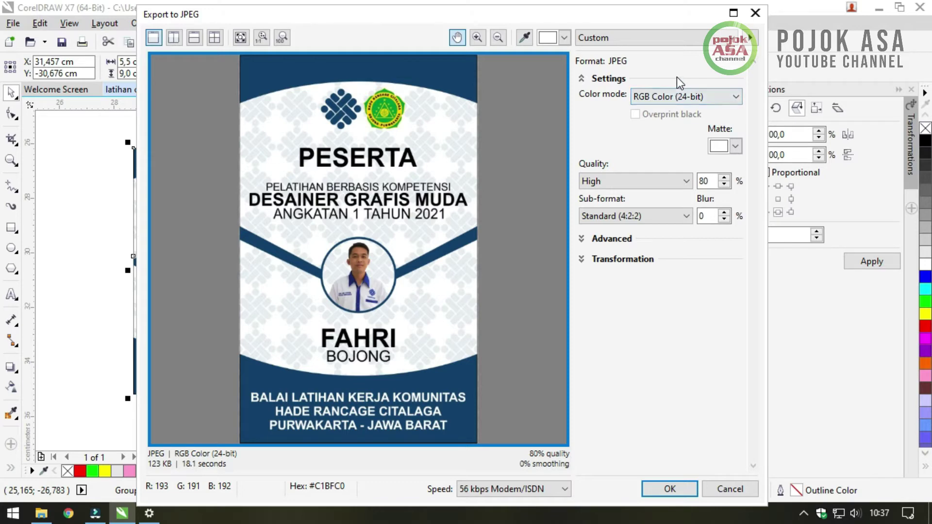
{"action": "left_click", "coordinate": [673, 97]}
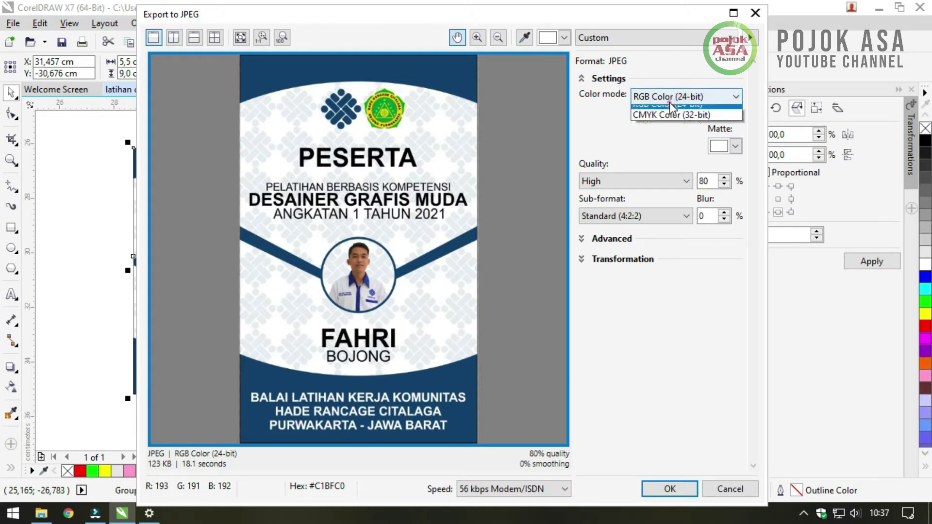
{"action": "left_click", "coordinate": [665, 71]}
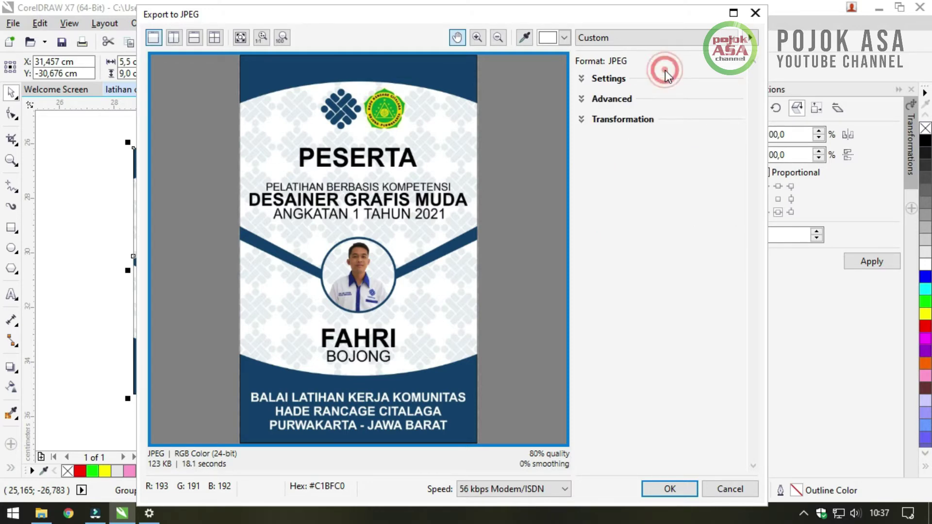
{"action": "left_click", "coordinate": [604, 80]}
{"action": "left_click", "coordinate": [683, 96]}
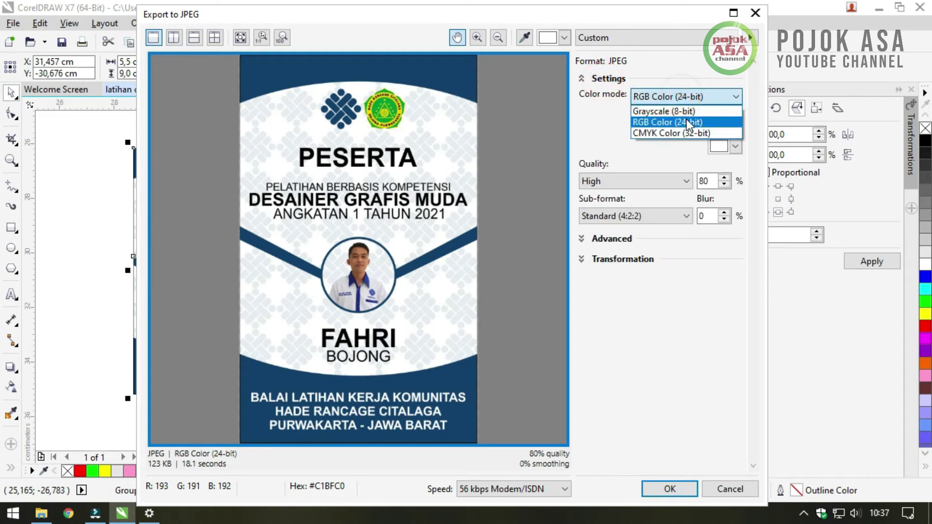
{"action": "left_click", "coordinate": [683, 110]}
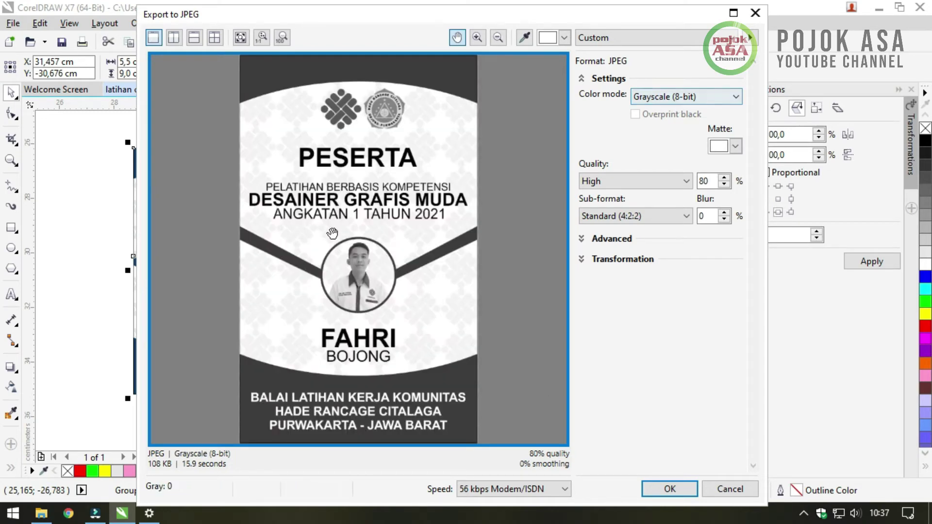
{"action": "left_click", "coordinate": [663, 97]}
{"action": "left_click", "coordinate": [659, 119]}
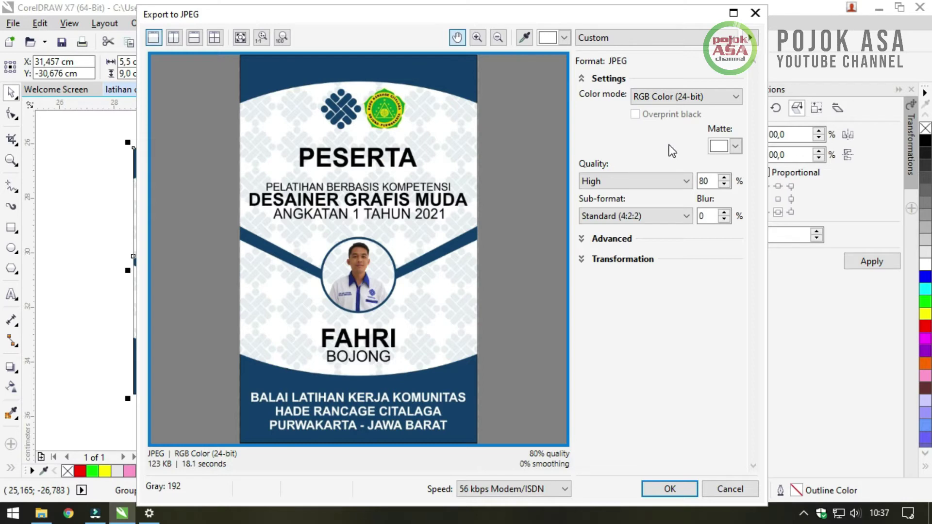
Try the Custom quality preset for the JPEG and set the quality back to High
{"action": "left_click", "coordinate": [616, 182]}
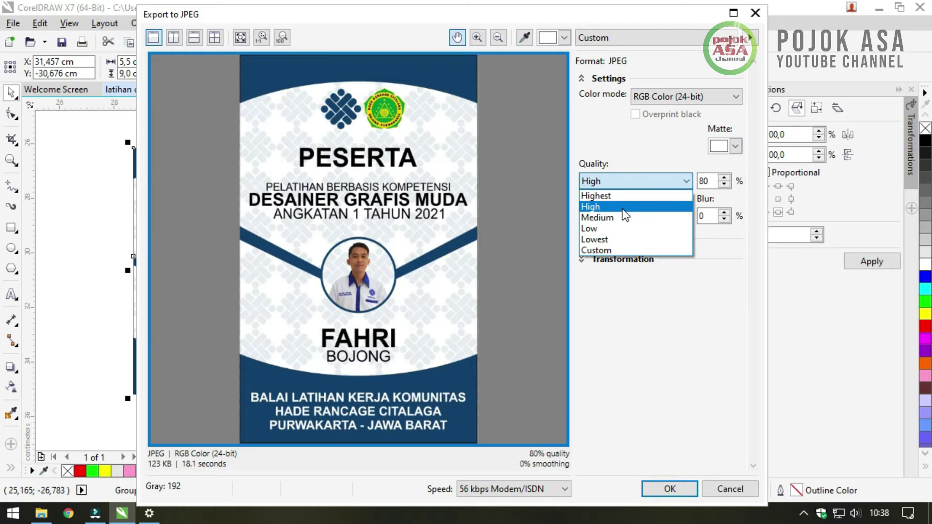
{"action": "left_click", "coordinate": [625, 247]}
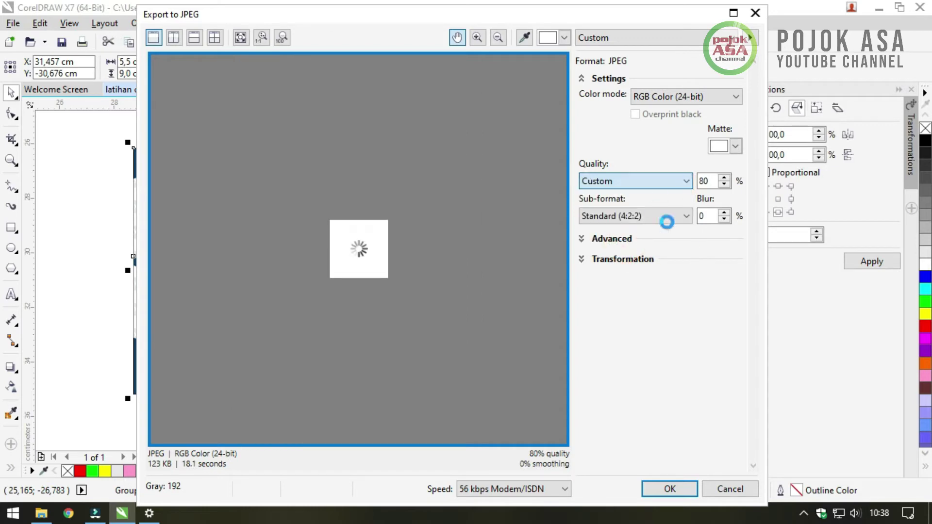
{"action": "left_click", "coordinate": [684, 182]}
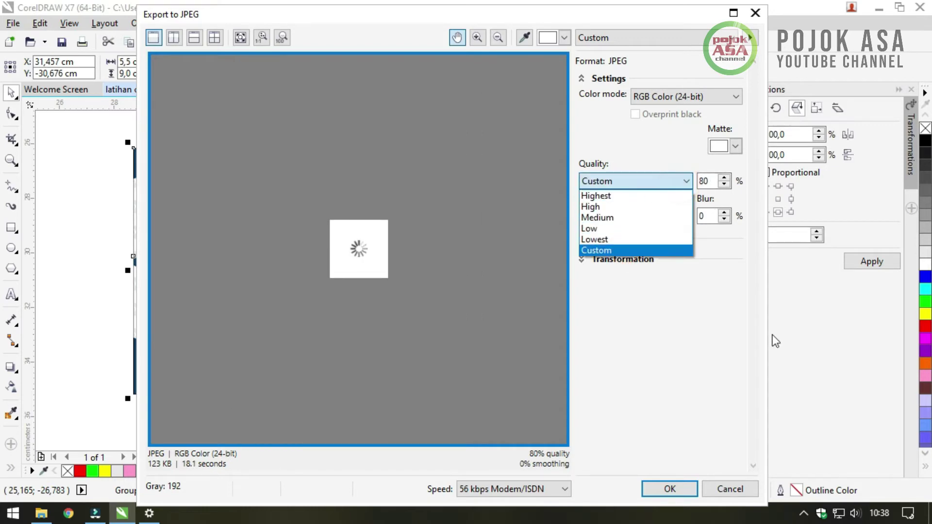
{"action": "left_click", "coordinate": [677, 156]}
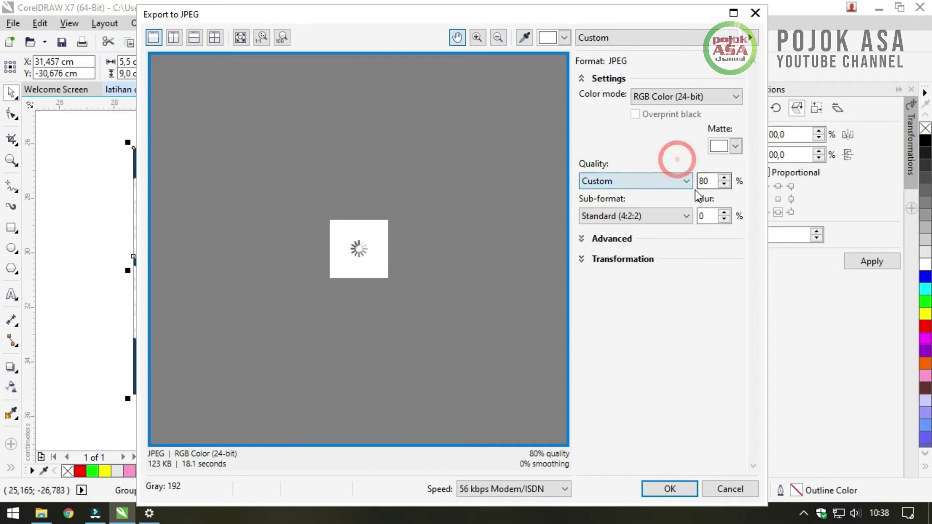
{"action": "left_click", "coordinate": [685, 183]}
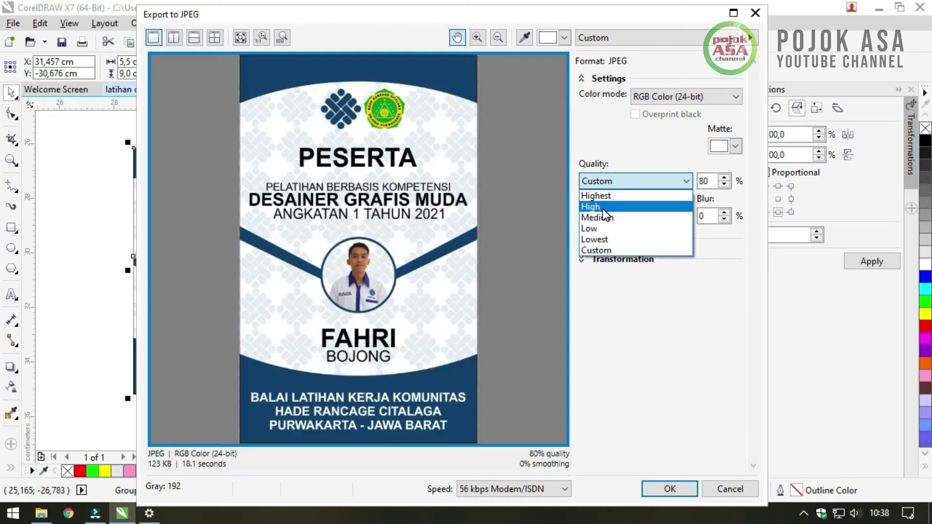
{"action": "left_click", "coordinate": [602, 209]}
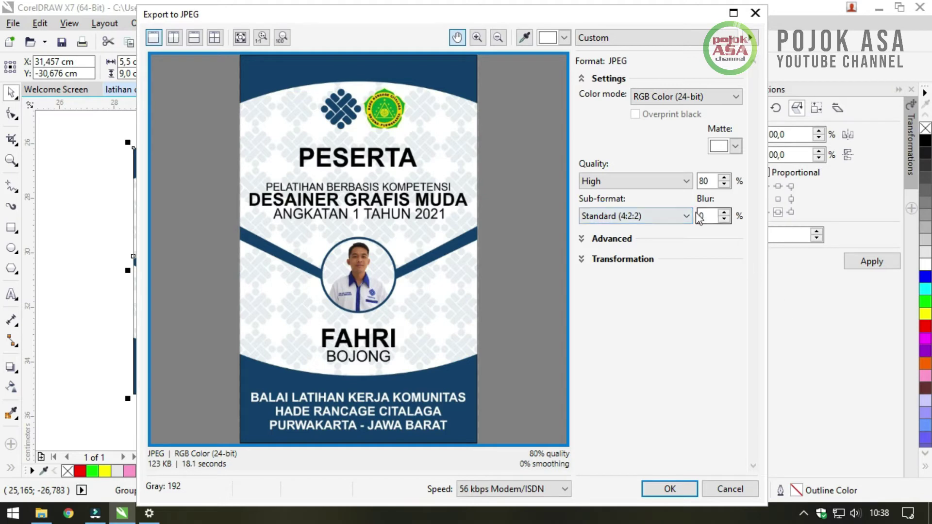
Choose the Standard (4:2:2) sub-format and expand the Advanced export options in place of the basic settings
{"action": "left_click", "coordinate": [680, 218]}
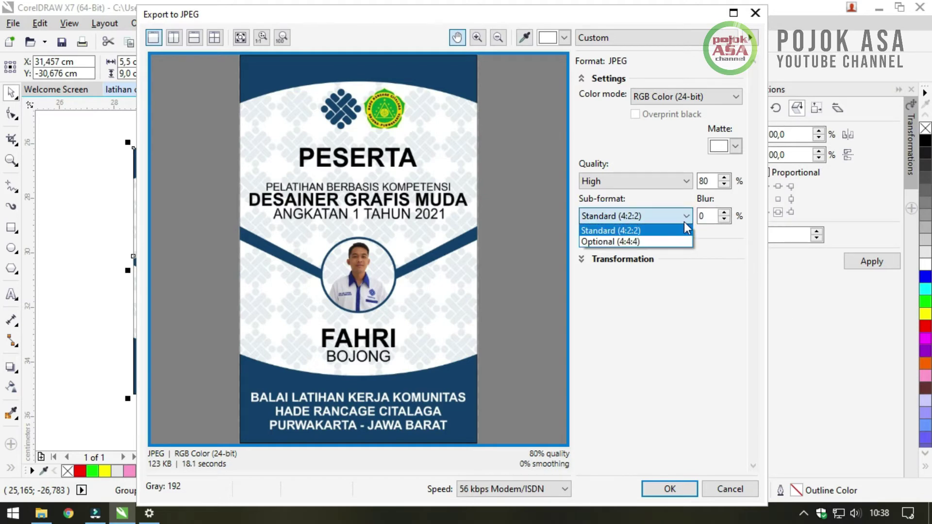
{"action": "left_click", "coordinate": [668, 229]}
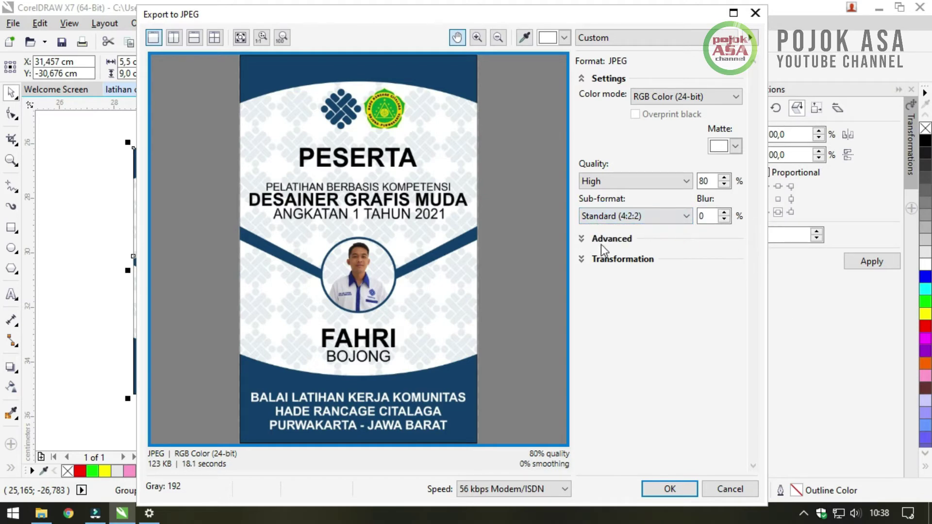
{"action": "left_click", "coordinate": [590, 77]}
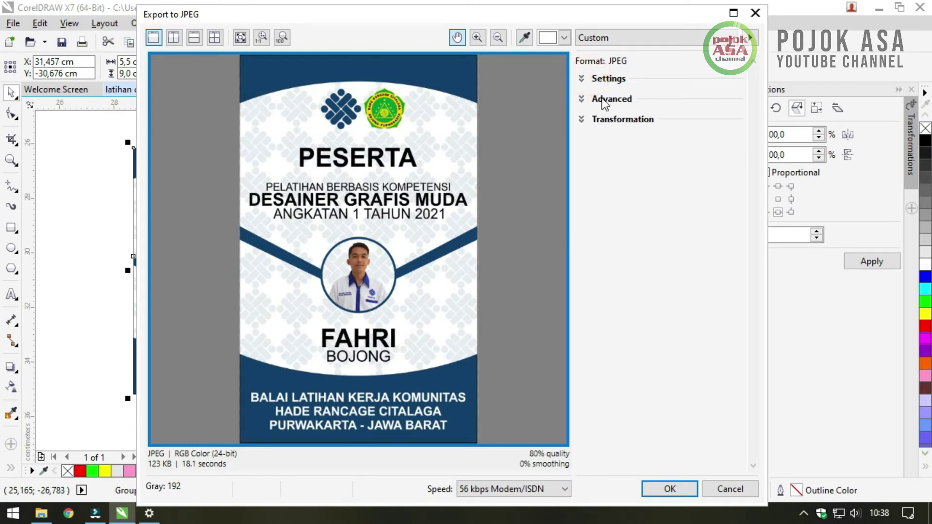
{"action": "left_click", "coordinate": [582, 99]}
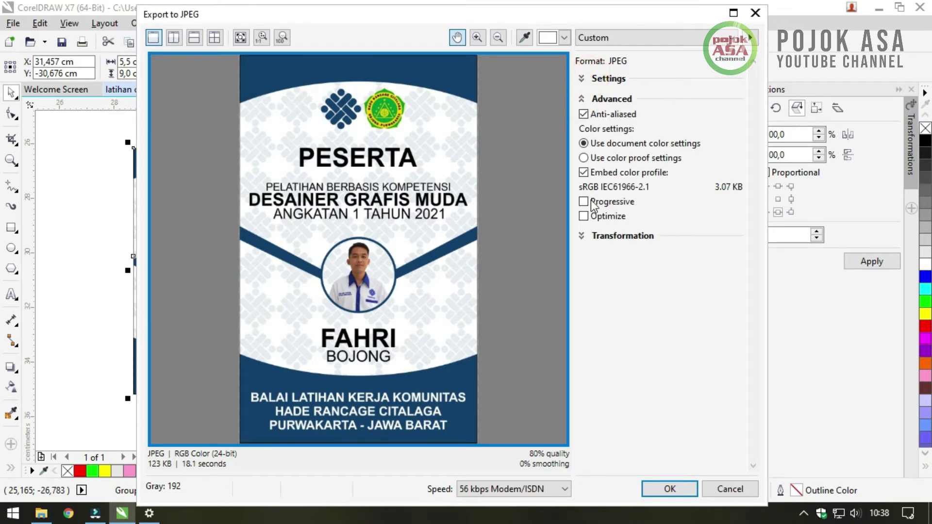
Collapse the Advanced export options and expand the Transformation group to view the size and resolution settings
{"action": "left_click", "coordinate": [585, 100]}
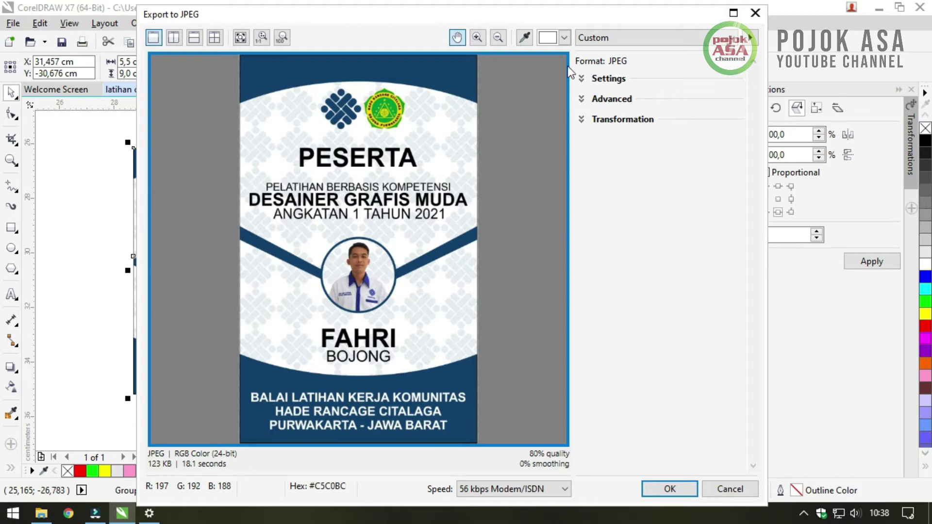
{"action": "left_click", "coordinate": [581, 118]}
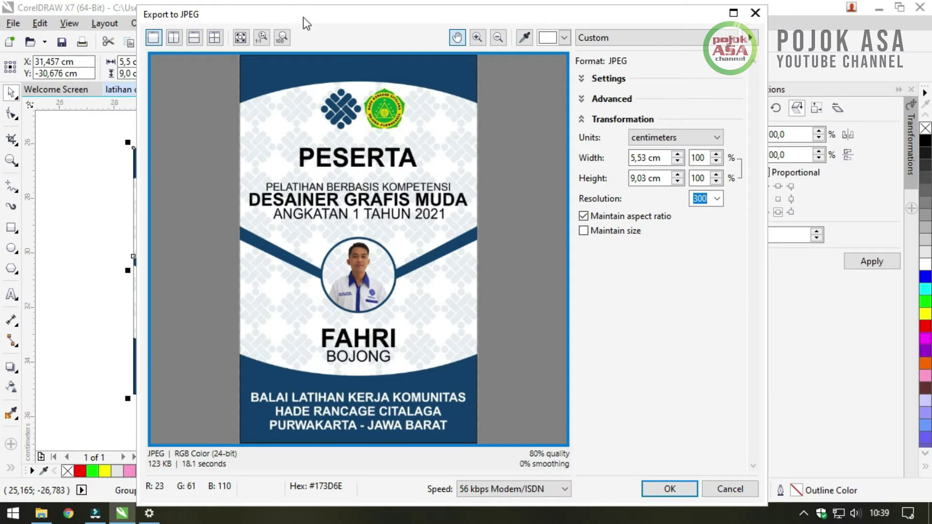
{"action": "left_click_drag", "start_coordinate": [305, 20], "coordinate": [292, 12]}
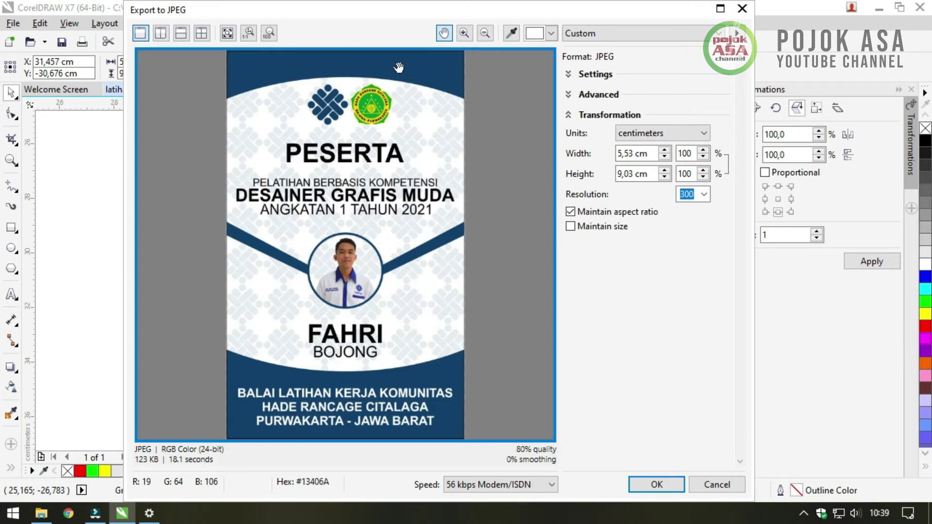
Try adding a zero to the export width percentage and return it to 100
{"action": "left_click", "coordinate": [695, 154]}
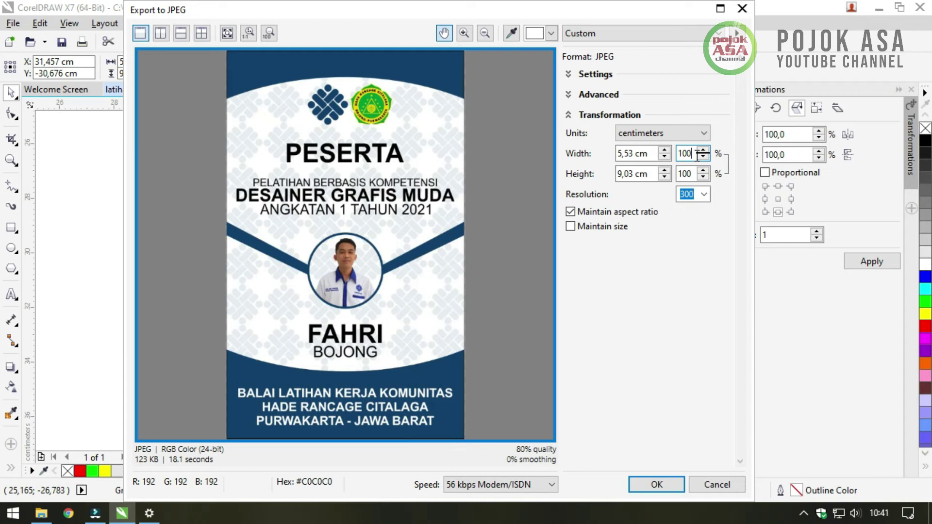
{"action": "left_click_drag", "start_coordinate": [427, 10], "coordinate": [402, 19]}
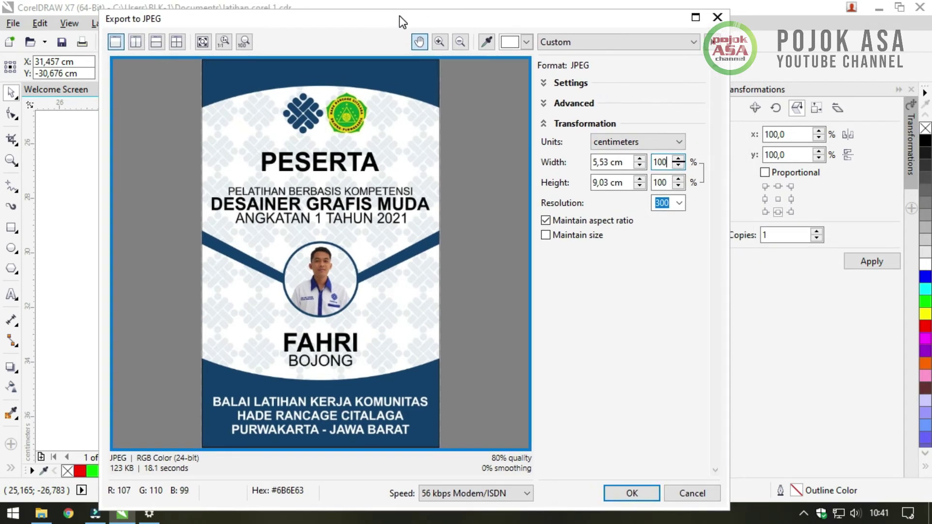
{"action": "left_click", "coordinate": [668, 160]}
{"action": "type", "text": "0"}
{"action": "key", "text": "BackSpace"}
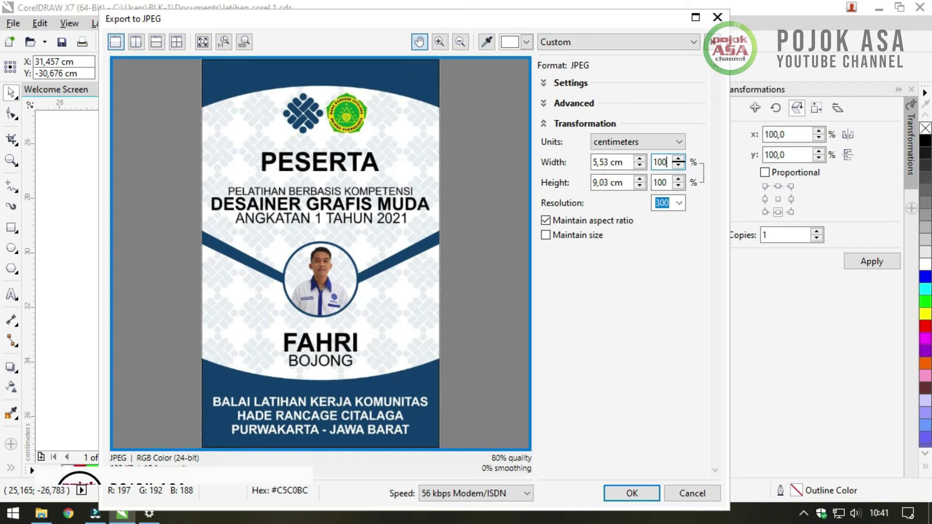
{"action": "key", "text": "Tab"}
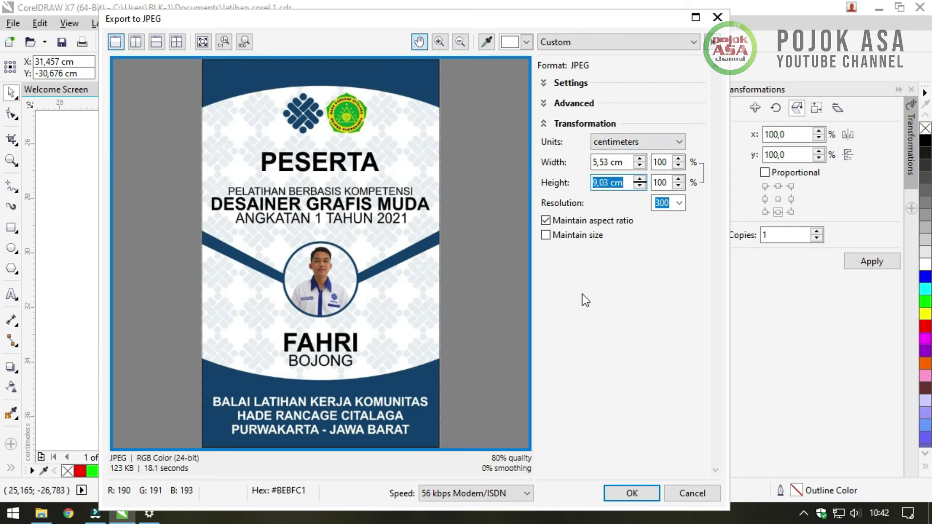
Expand the Advanced export options alongside the Transformation settings
{"action": "left_click", "coordinate": [643, 265]}
{"action": "left_click", "coordinate": [675, 104]}
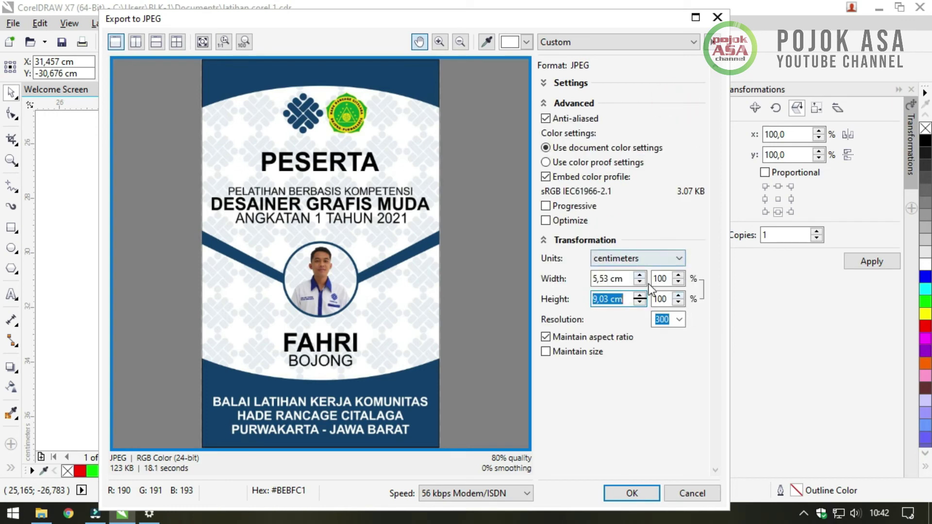
{"action": "left_click", "coordinate": [544, 239]}
{"action": "left_click", "coordinate": [587, 241]}
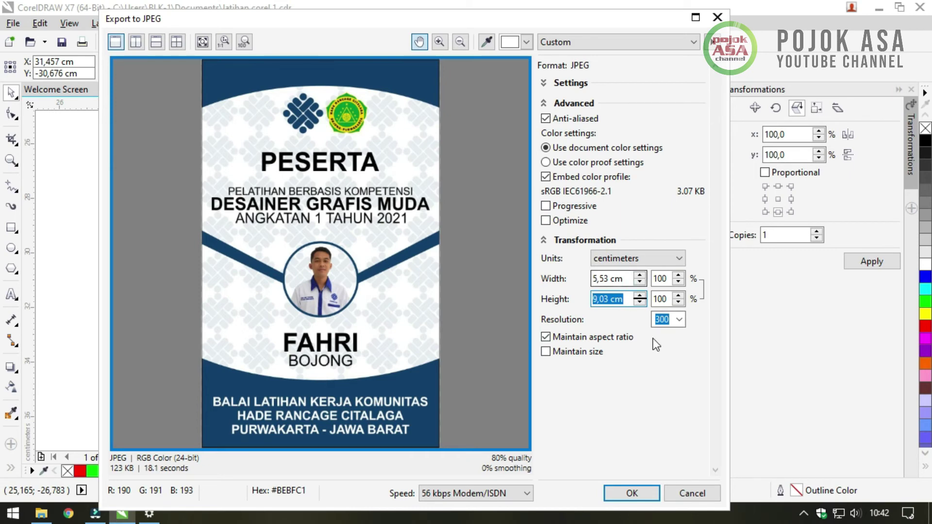
Look through the available export resolutions, keeping 300
{"action": "left_click", "coordinate": [680, 318]}
{"action": "left_click", "coordinate": [680, 319]}
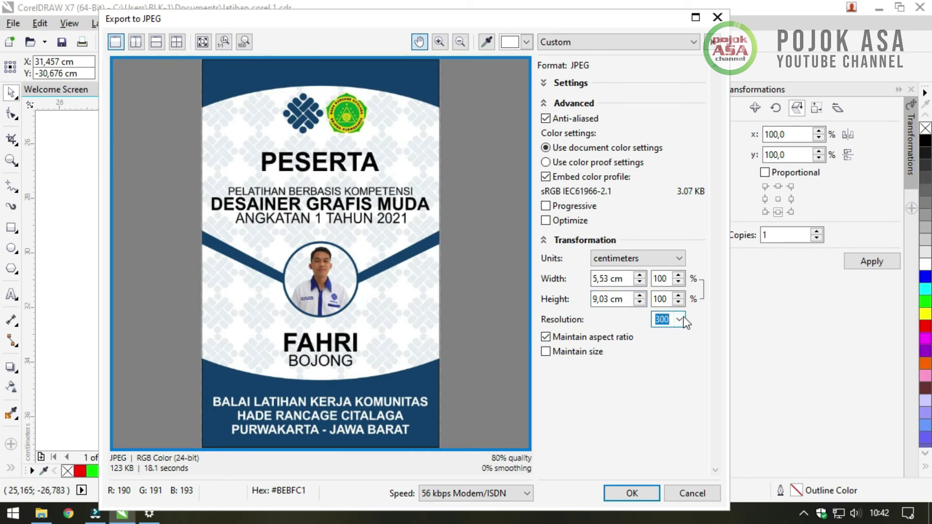
{"action": "left_click", "coordinate": [681, 319]}
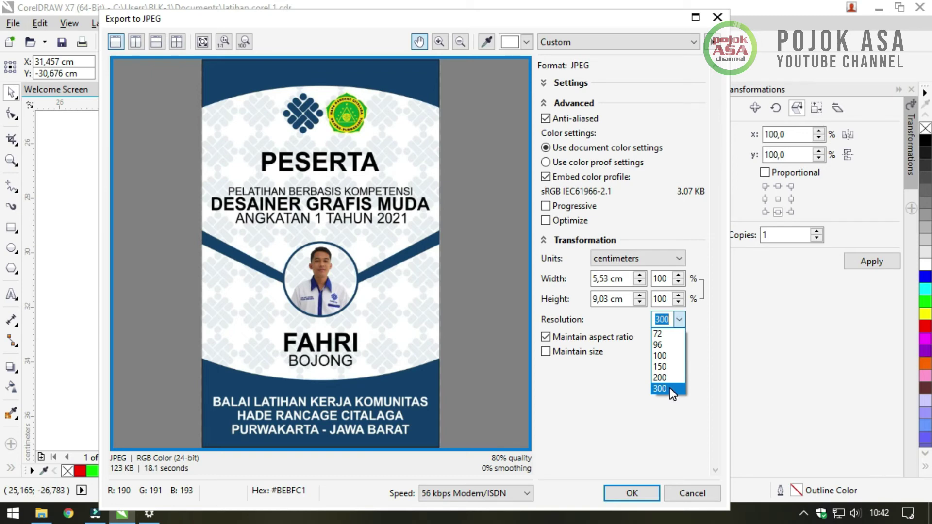
{"action": "left_click", "coordinate": [618, 406]}
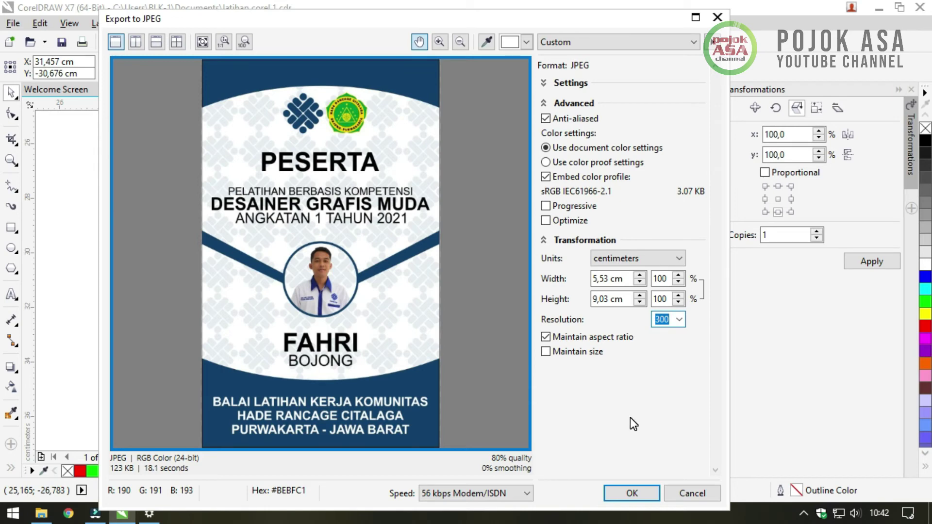
{"action": "left_click", "coordinate": [681, 322]}
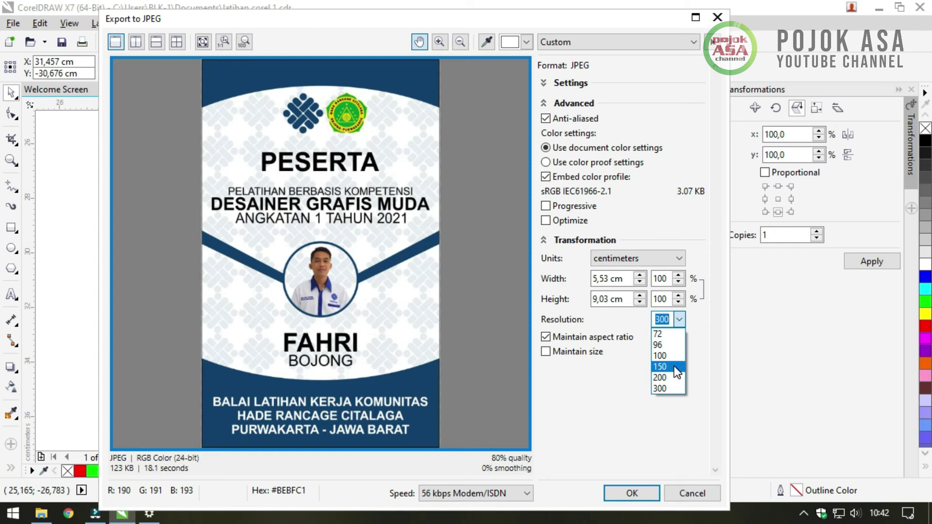
{"action": "left_click", "coordinate": [700, 376]}
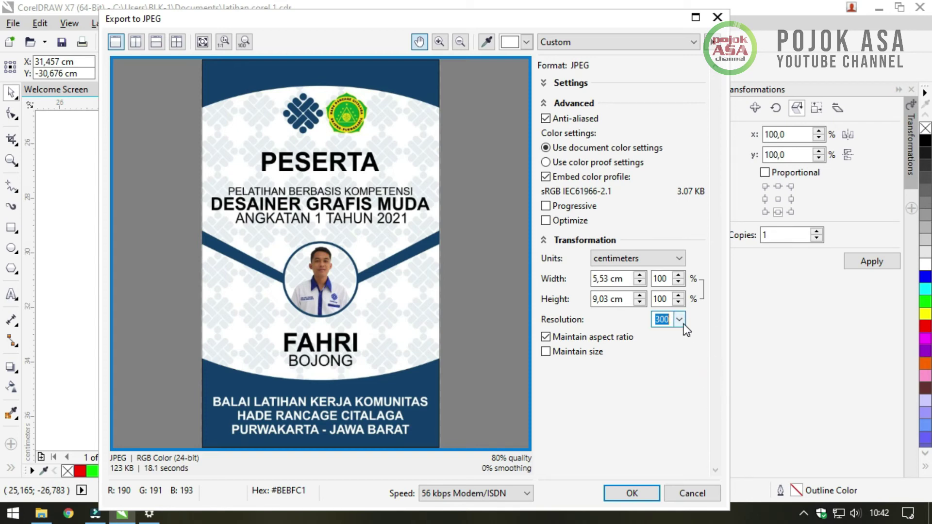
{"action": "left_click", "coordinate": [679, 320]}
{"action": "left_click", "coordinate": [699, 356]}
Collapse the Advanced and Transformation groups and briefly check the Settings group of the JPEG export options
{"action": "left_click", "coordinate": [555, 104]}
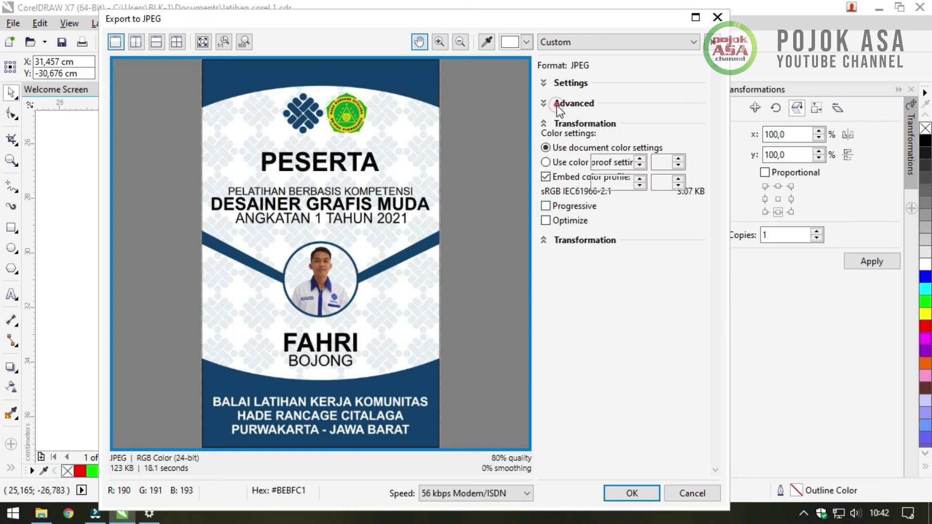
{"action": "left_click", "coordinate": [572, 125]}
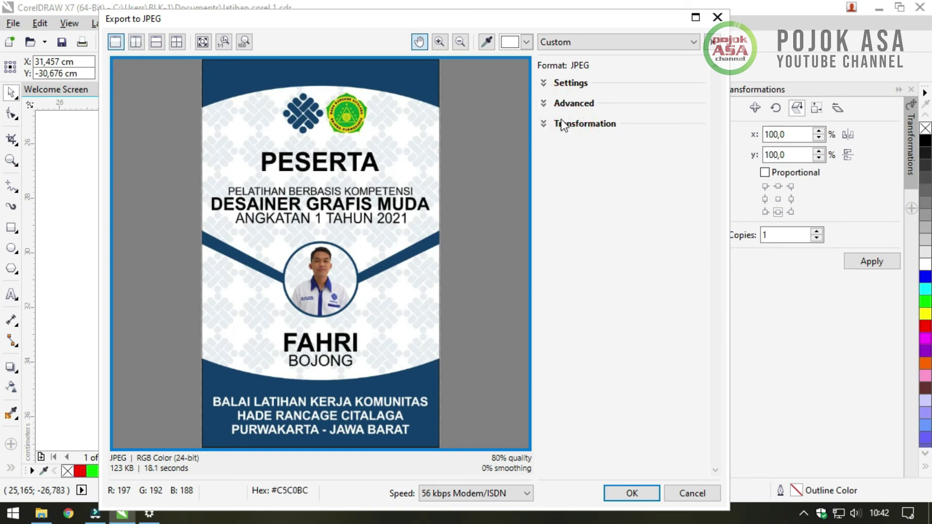
{"action": "left_click", "coordinate": [554, 84]}
{"action": "left_click", "coordinate": [560, 83]}
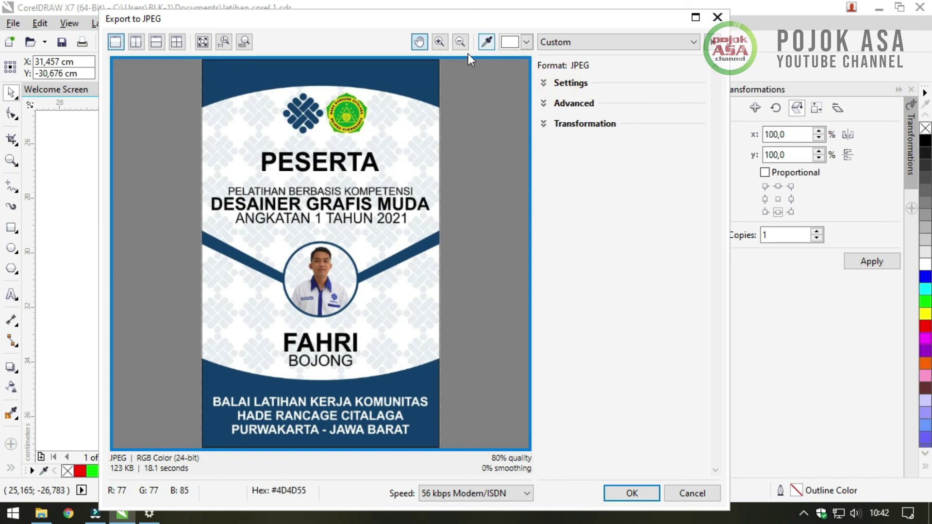
Confirm the JPEG export with the chosen settings and deselect the ID card in the drawing
{"action": "left_click_drag", "start_coordinate": [446, 19], "coordinate": [432, 10]}
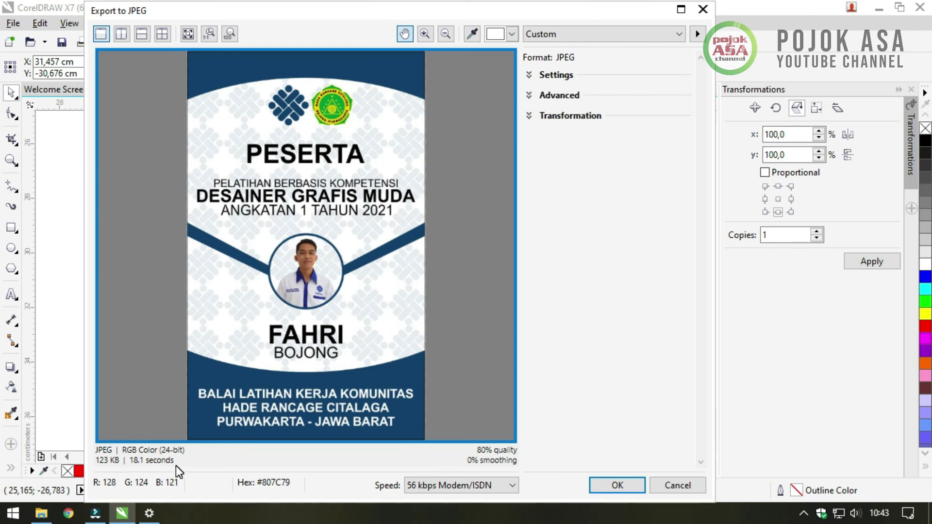
{"action": "left_click_drag", "start_coordinate": [381, 16], "coordinate": [377, 16]}
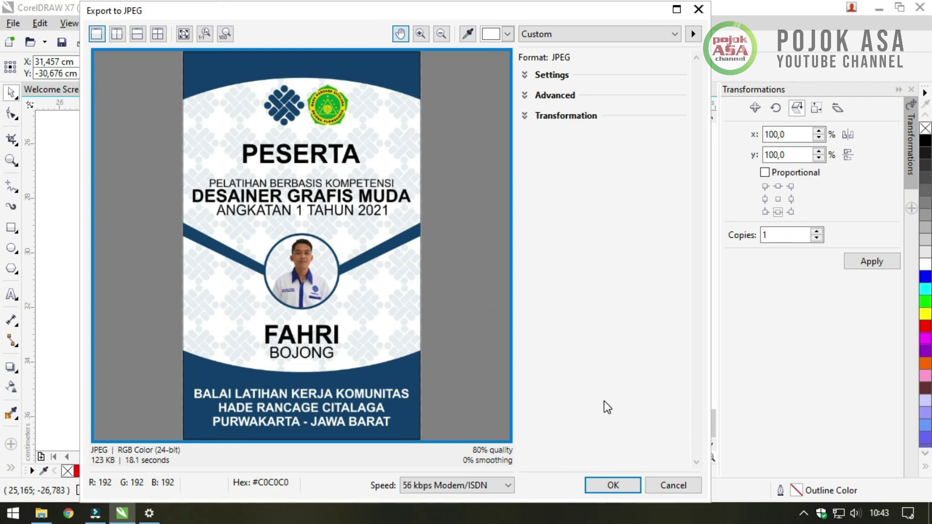
{"action": "left_click", "coordinate": [614, 485]}
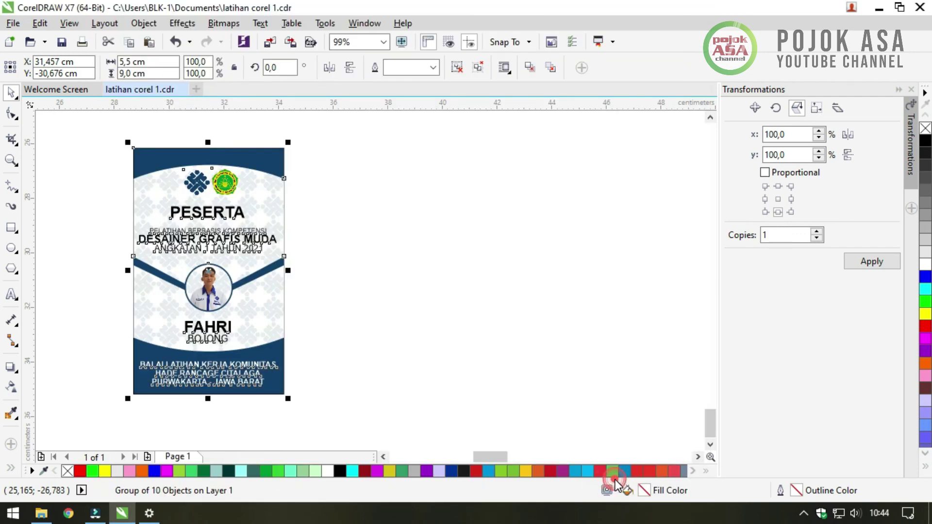
{"action": "left_click", "coordinate": [422, 224]}
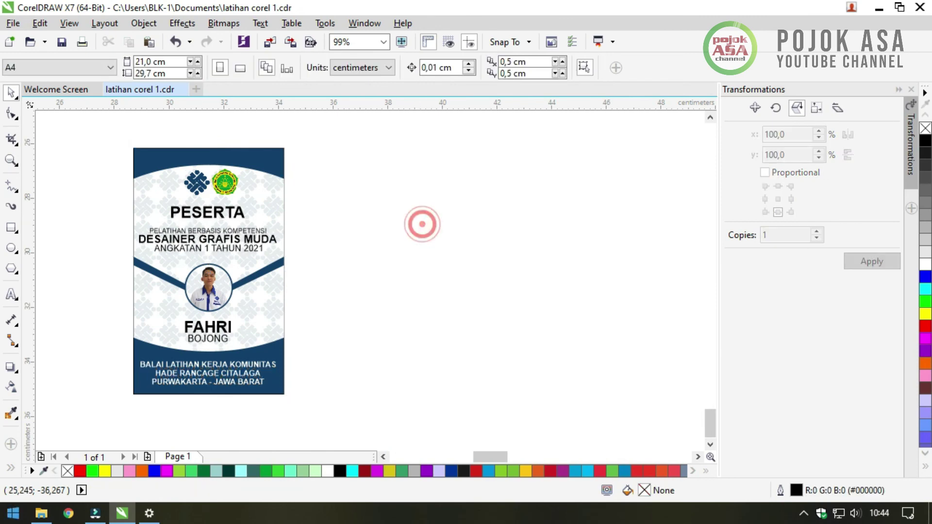
Switch to File Explorer, view the exported ID card image from the Pictures folder and close the viewer
{"action": "left_click", "coordinate": [42, 513]}
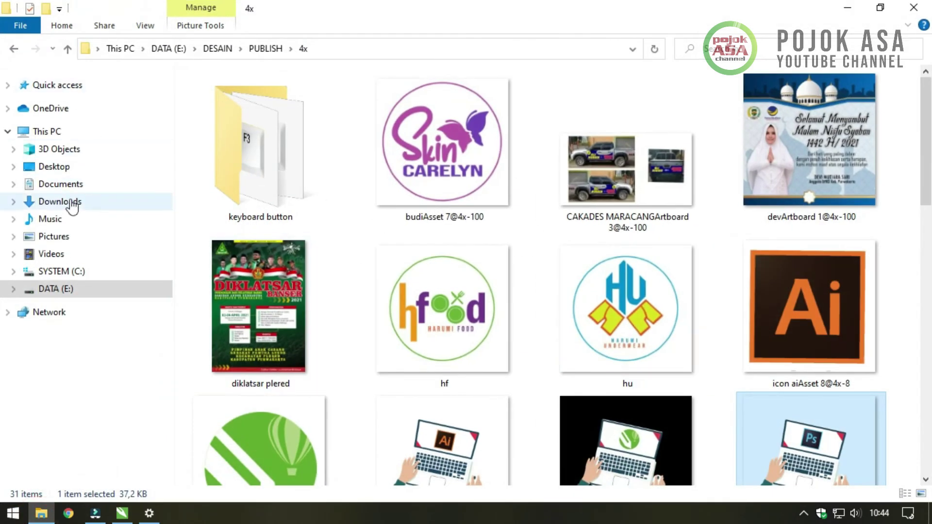
{"action": "left_click", "coordinate": [54, 238]}
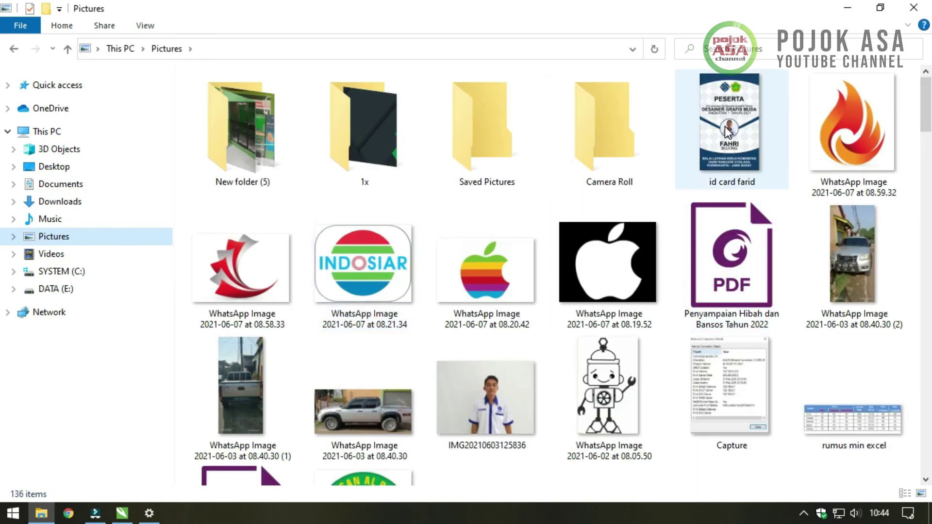
{"action": "left_click", "coordinate": [724, 127]}
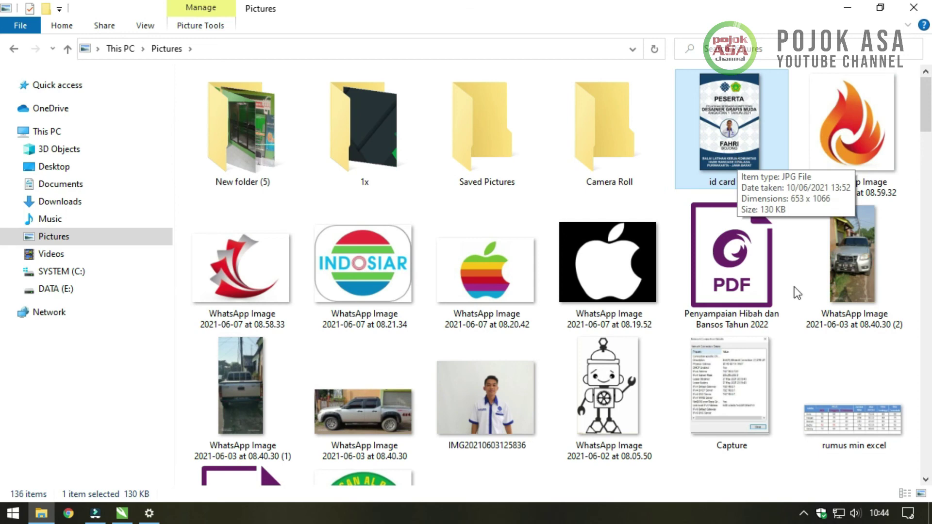
{"action": "double_click", "coordinate": [738, 152]}
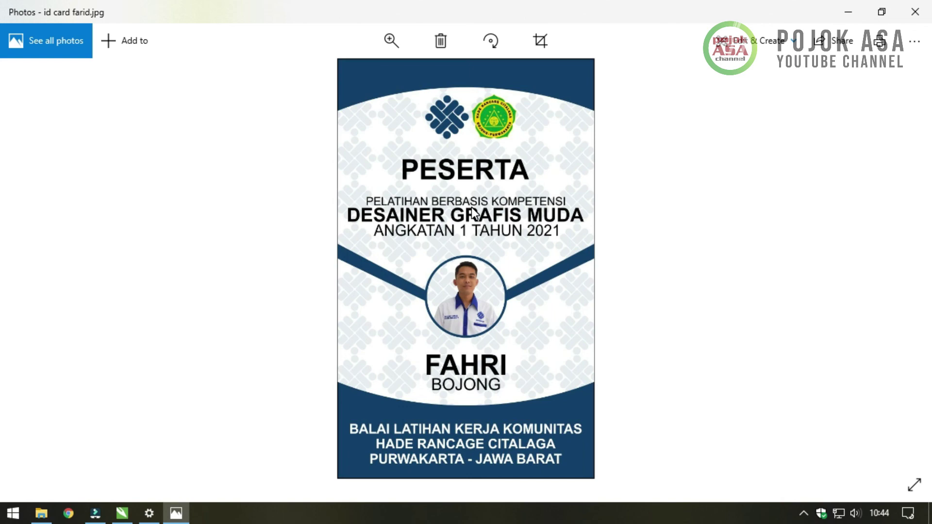
{"action": "left_click", "coordinate": [915, 11]}
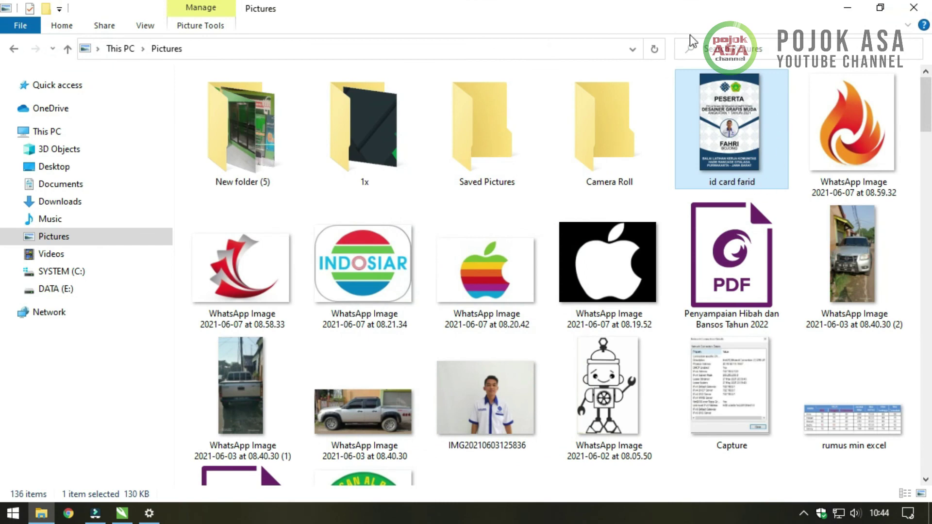
{"action": "left_click", "coordinate": [818, 156]}
{"action": "left_click", "coordinate": [749, 138]}
{"action": "left_click", "coordinate": [845, 180]}
{"action": "left_click", "coordinate": [718, 156]}
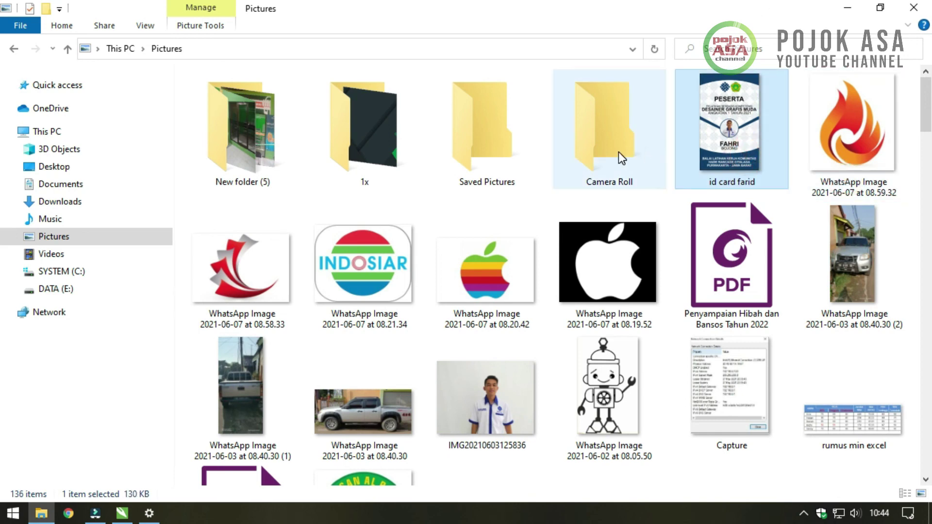
{"action": "left_click", "coordinate": [576, 148]}
{"action": "left_click", "coordinate": [467, 159]}
{"action": "left_click", "coordinate": [376, 154]}
{"action": "left_click", "coordinate": [537, 146]}
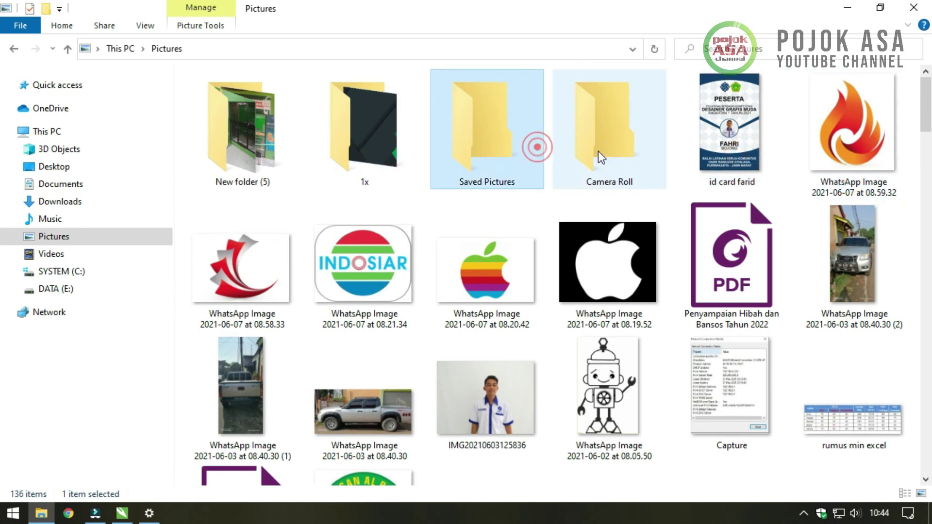
{"action": "left_click", "coordinate": [597, 150]}
View the exported ID card JPEG once more and close the image viewer
{"action": "double_click", "coordinate": [746, 124]}
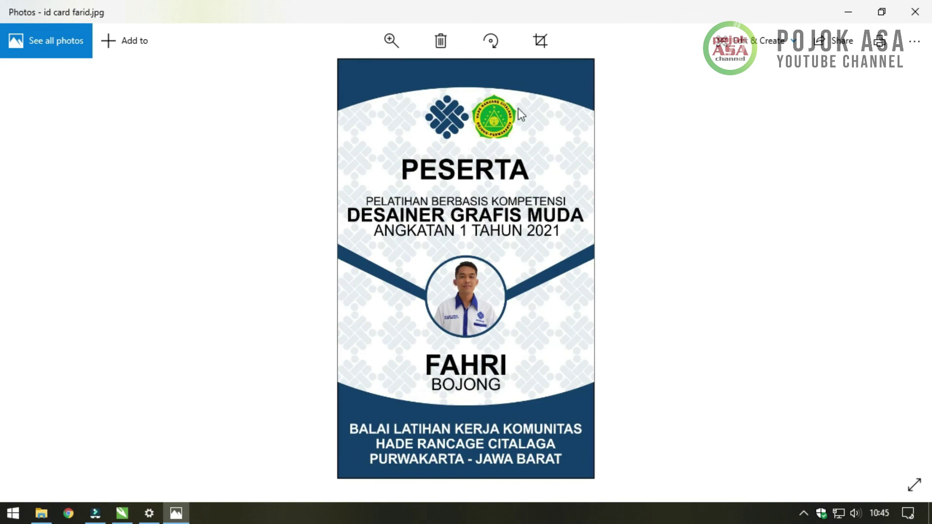
{"action": "left_click", "coordinate": [915, 11]}
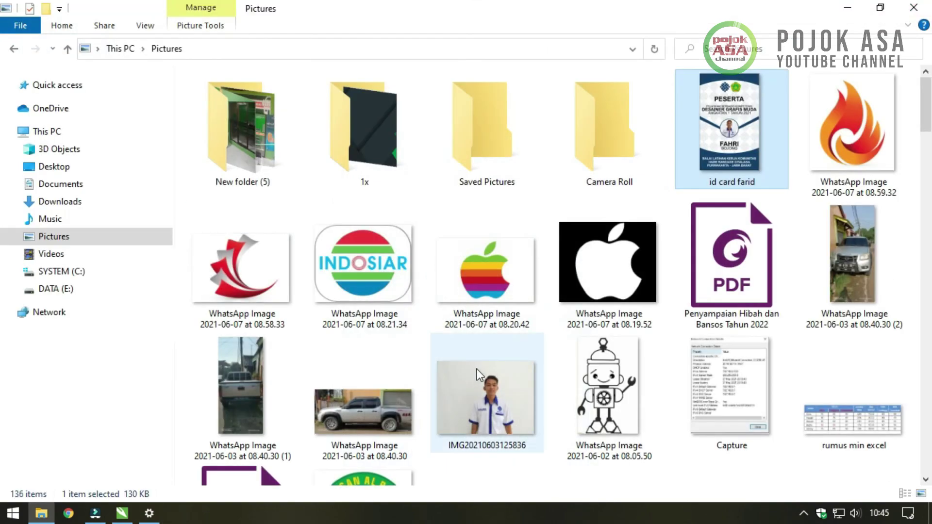